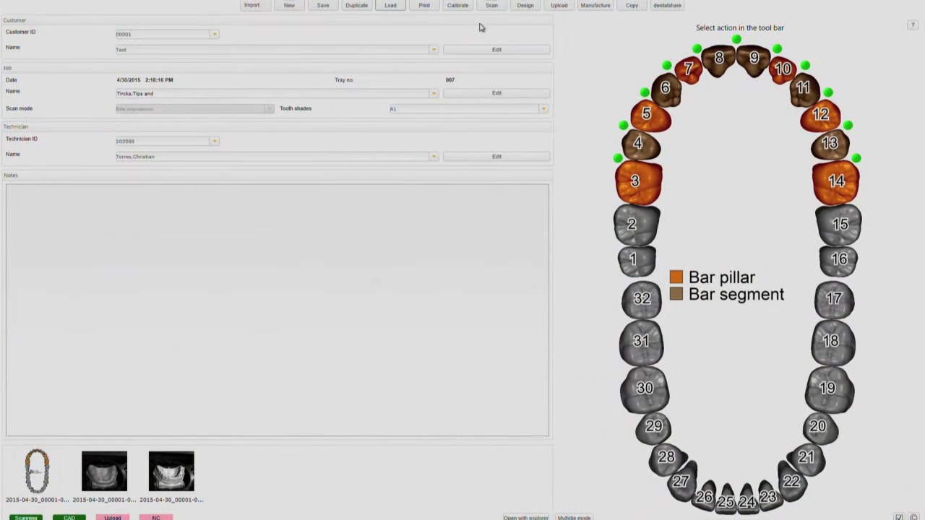
# Open the bar case in the design module and accept the pre-op model's existing position.
pyautogui.click(531, 6)
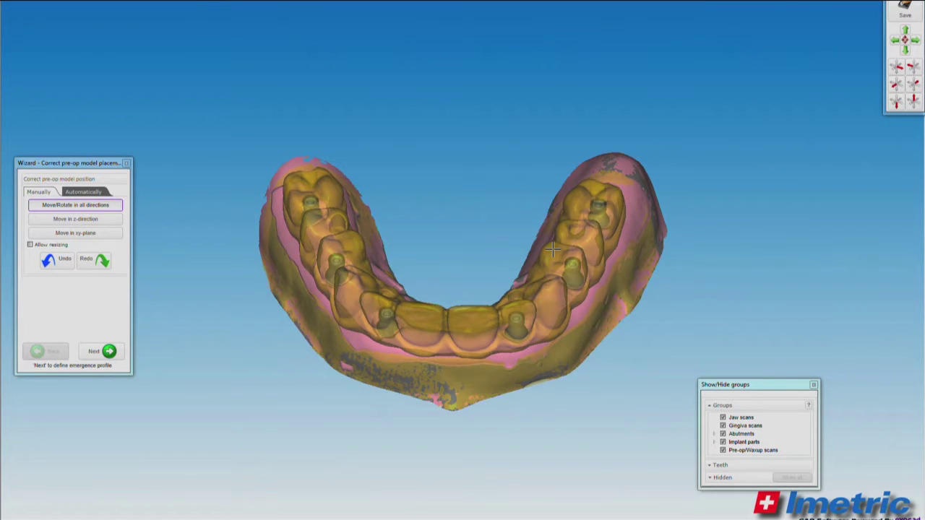
pyautogui.moveTo(553, 249); pyautogui.dragTo(557, 276, button='right')
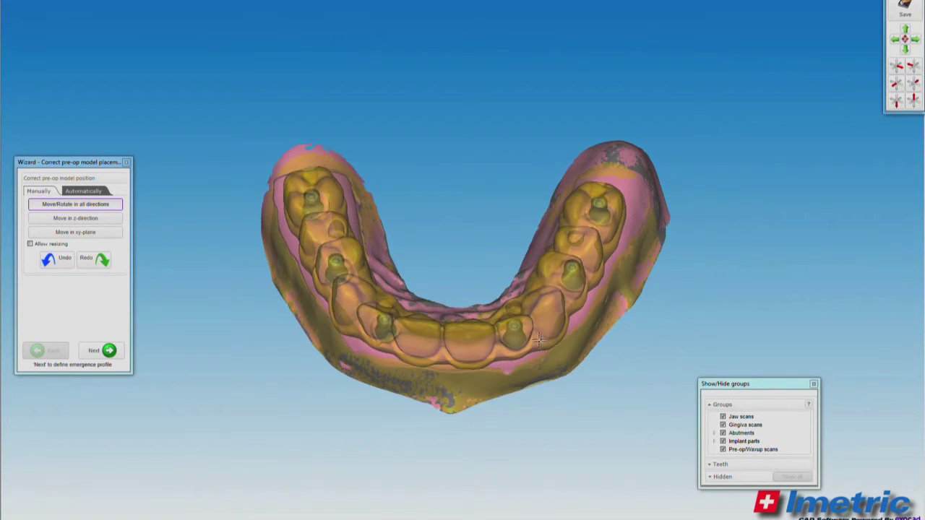
pyautogui.moveTo(539, 339); pyautogui.dragTo(541, 342, button='right')
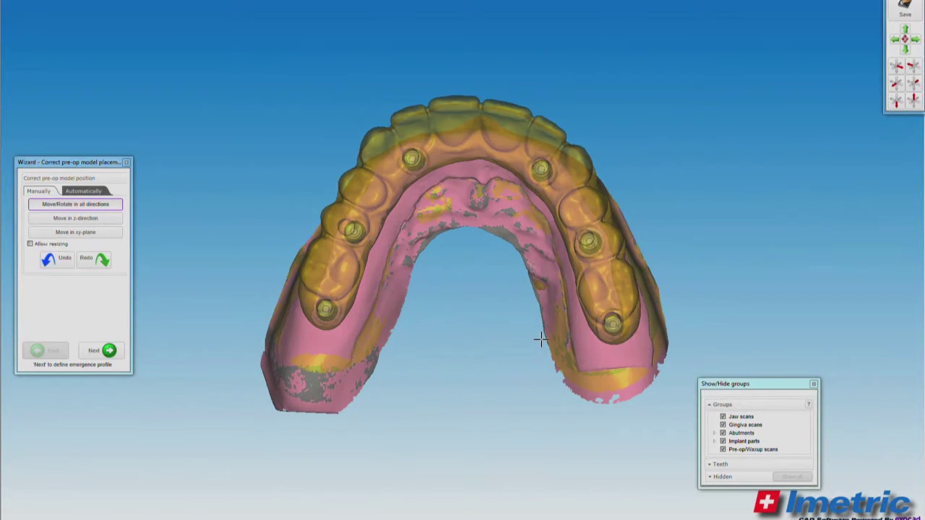
pyautogui.click(105, 354)
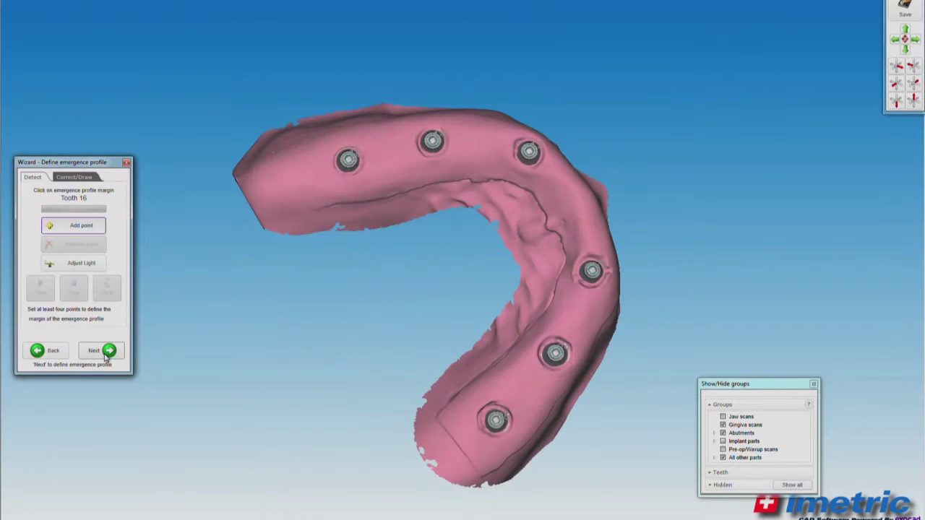
# Pass through the emergence profiles of all implants without adding margin points, and accept the current tooth placement.
pyautogui.click(105, 352)
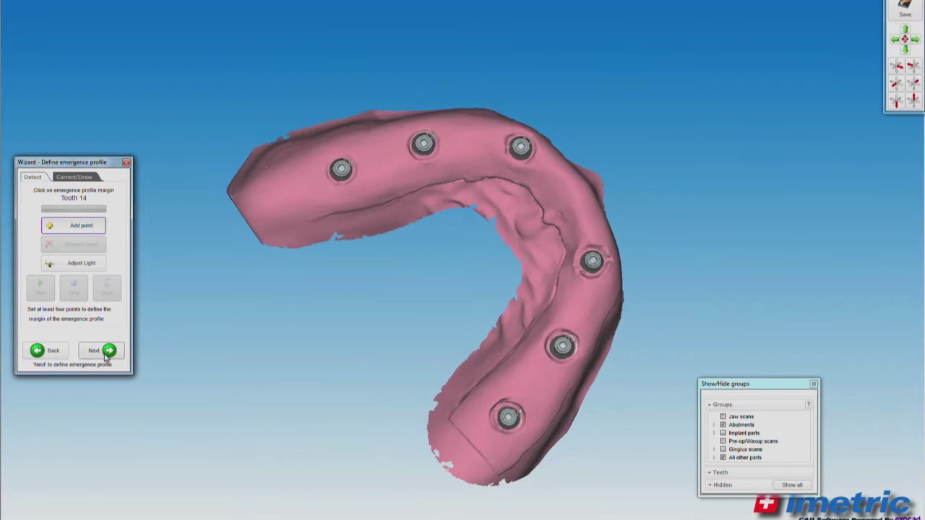
pyautogui.click(105, 353)
pyautogui.click(106, 353)
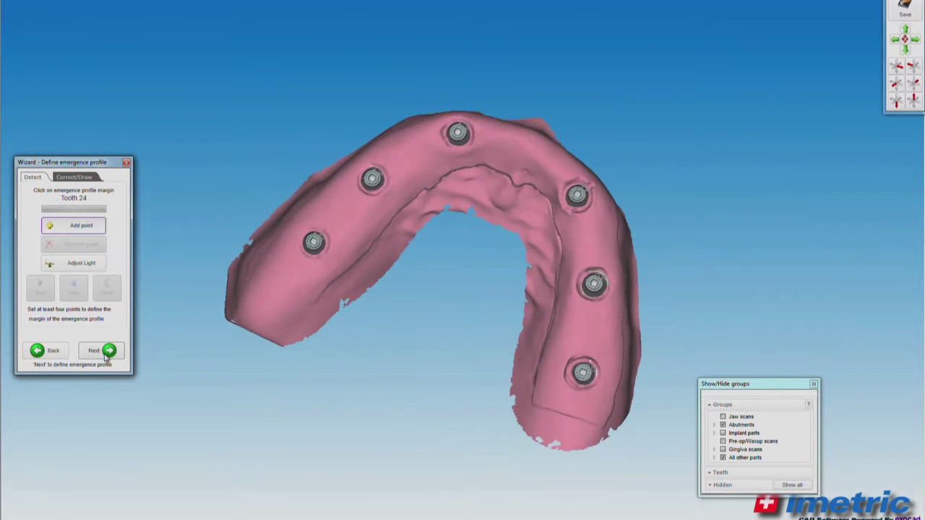
pyautogui.click(105, 353)
pyautogui.click(106, 353)
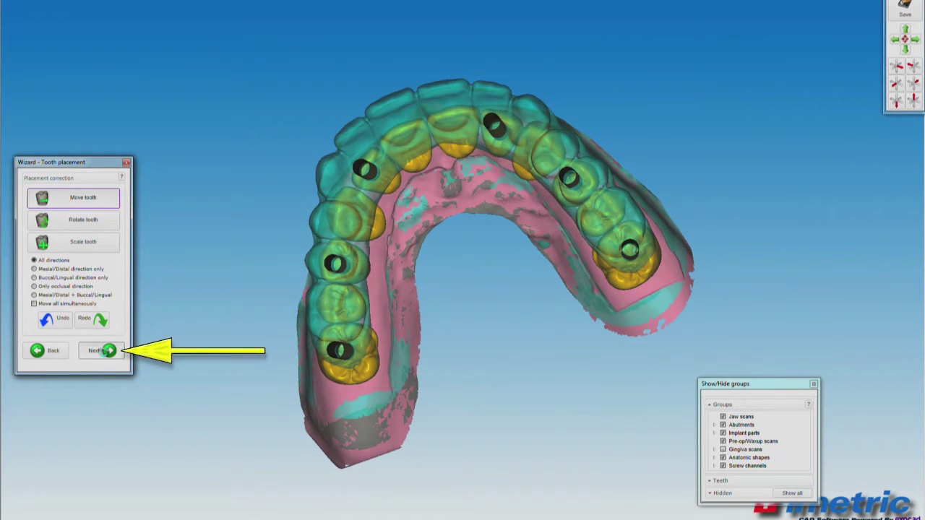
pyautogui.click(105, 353)
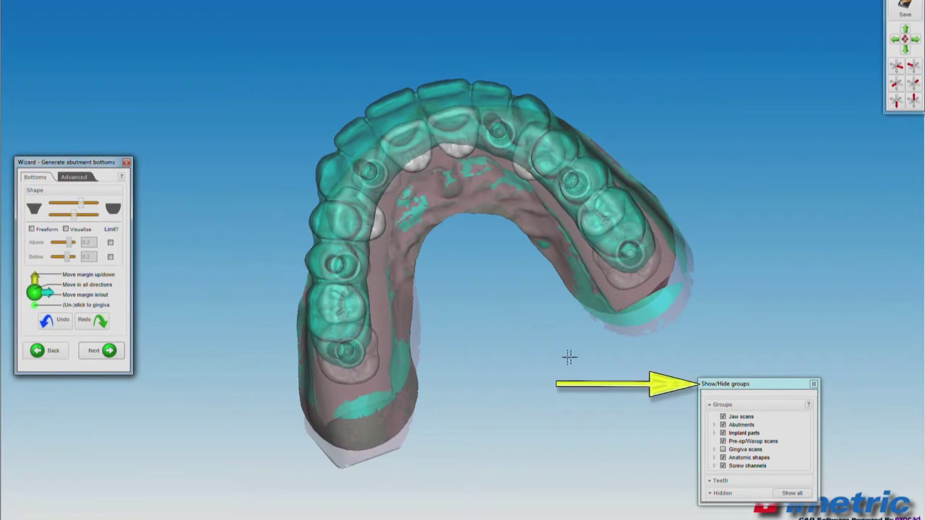
# Move an abutment bottom's margin up and outward, push its upper shape setting to the maximum, and accept the abutment bottoms.
pyautogui.moveTo(569, 357)
pyautogui.mouseDown(button='right')
pyautogui.moveTo(563, 341)
pyautogui.moveTo(578, 357)
pyautogui.mouseUp(button='right')
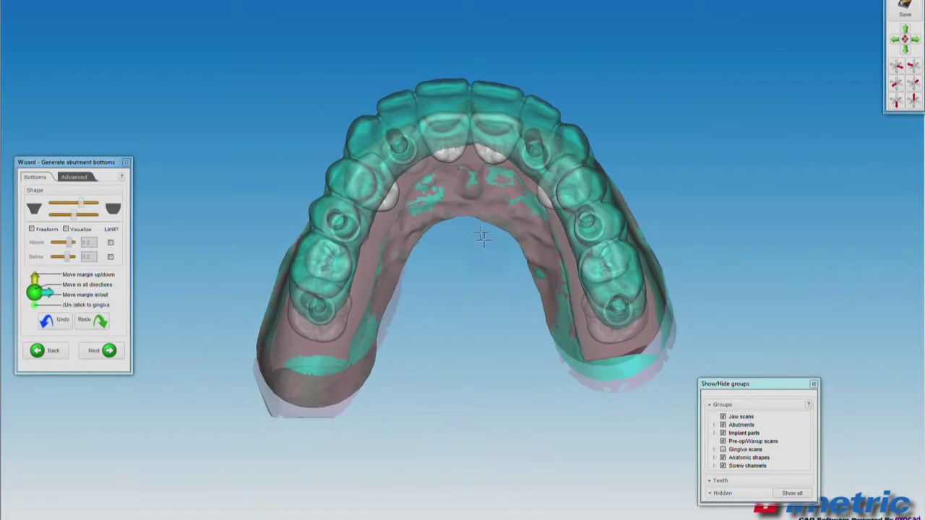
pyautogui.scroll(5, 446, 156)
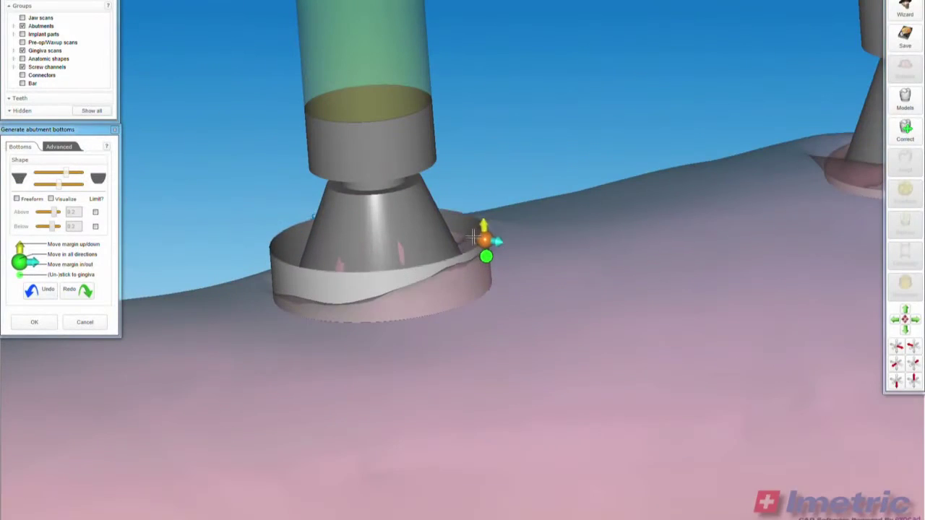
pyautogui.moveTo(473, 237); pyautogui.dragTo(499, 230)
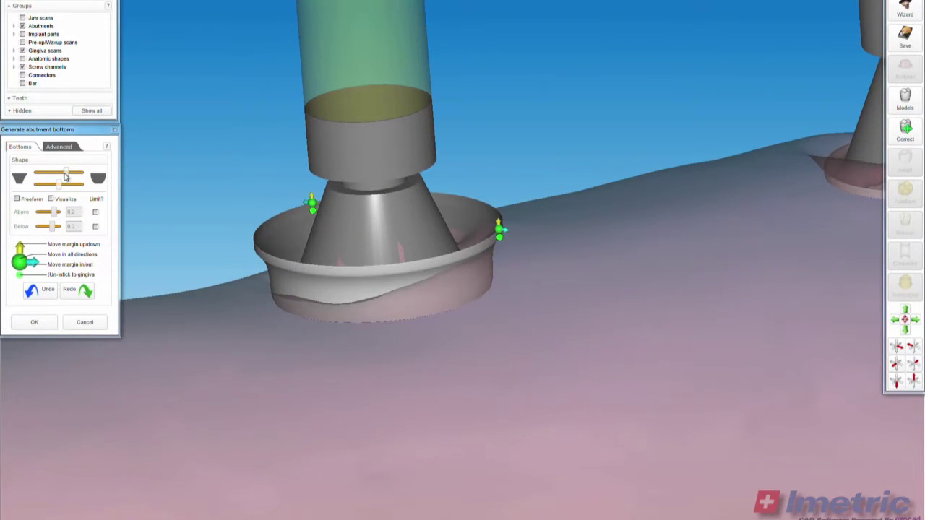
pyautogui.moveTo(65, 176); pyautogui.dragTo(103, 184)
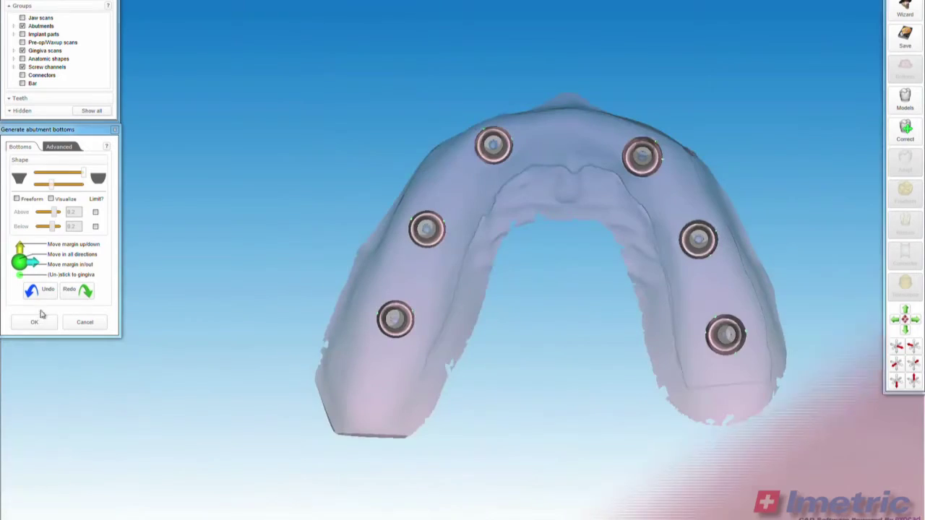
pyautogui.click(35, 322)
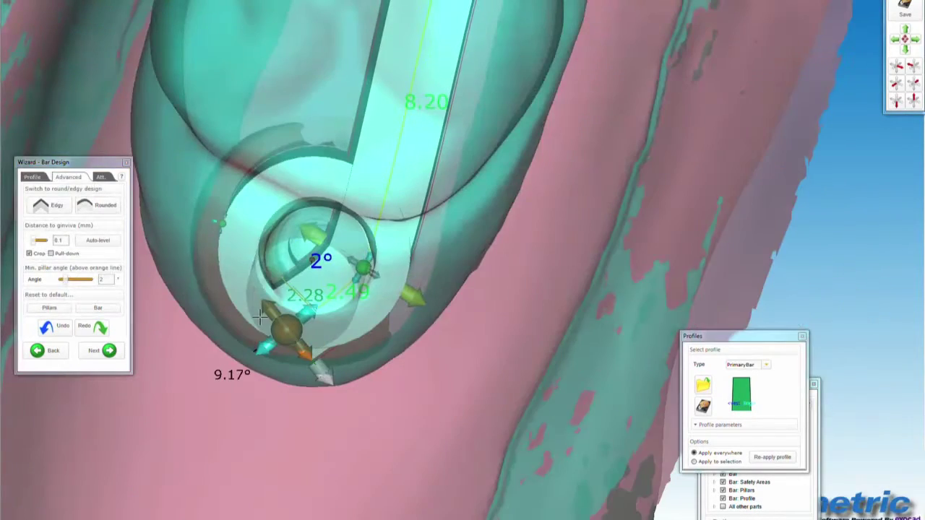
# Move the bar's control point at the rear pillar of tooth 3 onto the pillar's centre.
pyautogui.moveTo(260, 316); pyautogui.dragTo(307, 213)
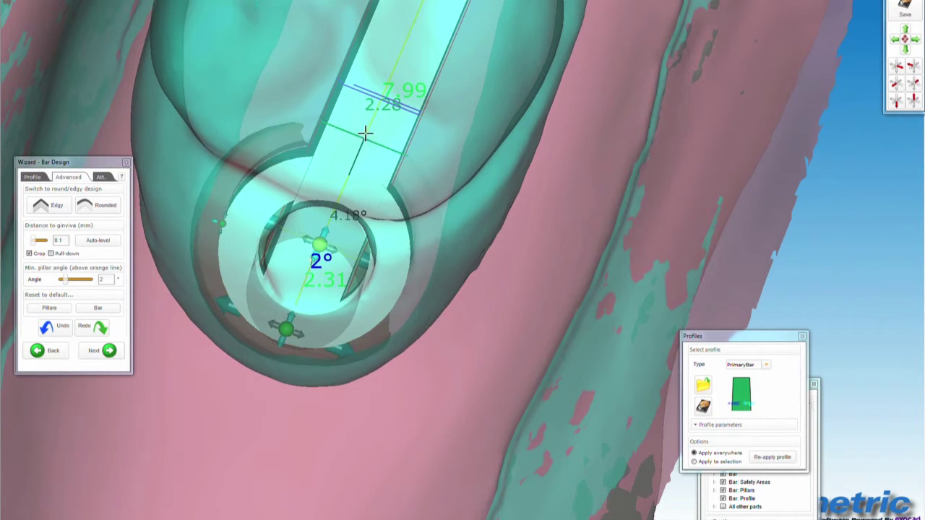
pyautogui.scroll(-5, 367, 134)
pyautogui.moveTo(432, 153); pyautogui.dragTo(436, 155, button='right')
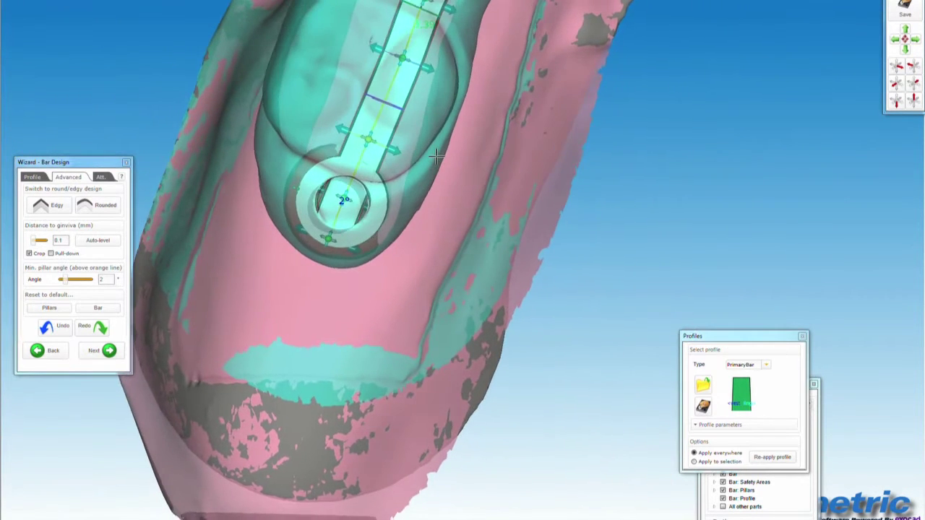
pyautogui.moveTo(456, 131); pyautogui.dragTo(380, 260, button='middle')
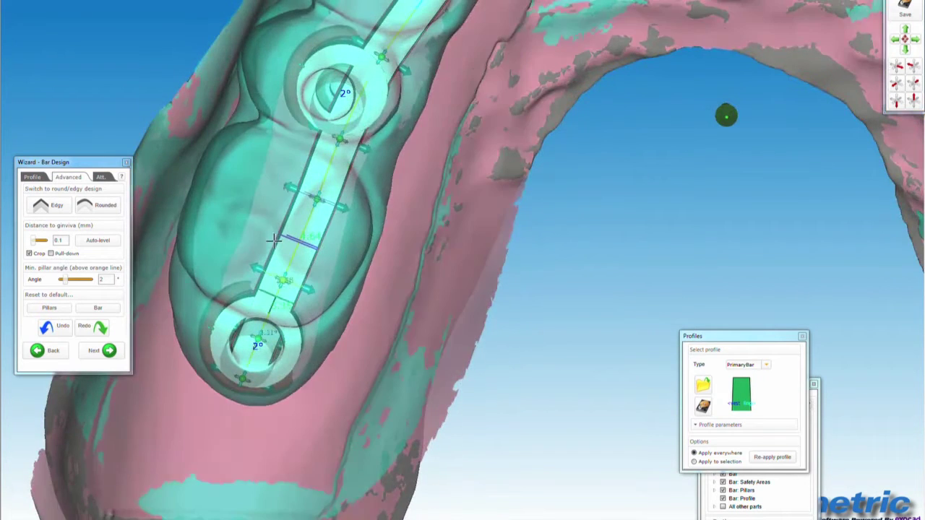
pyautogui.scroll(2, 309, 200)
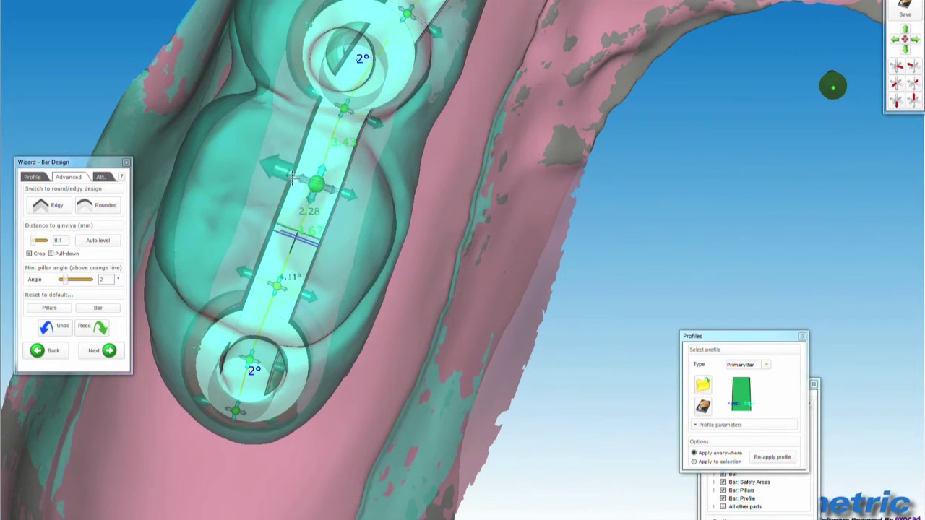
pyautogui.scroll(-6, 300, 168)
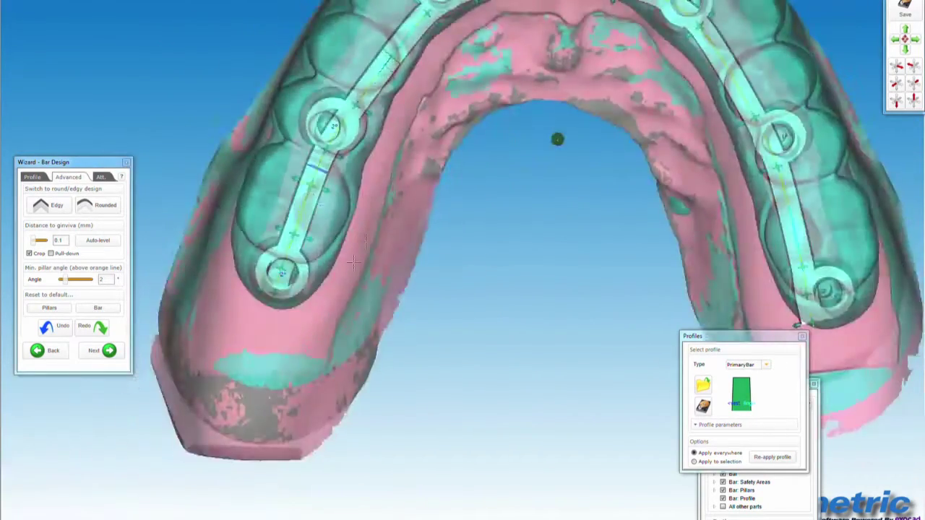
# Shift the bar's middle control point between the pillars of teeth 5 and 7 outward toward the cheek side.
pyautogui.moveTo(278, 51); pyautogui.dragTo(265, 202, button='middle')
pyautogui.scroll(5, 266, 202)
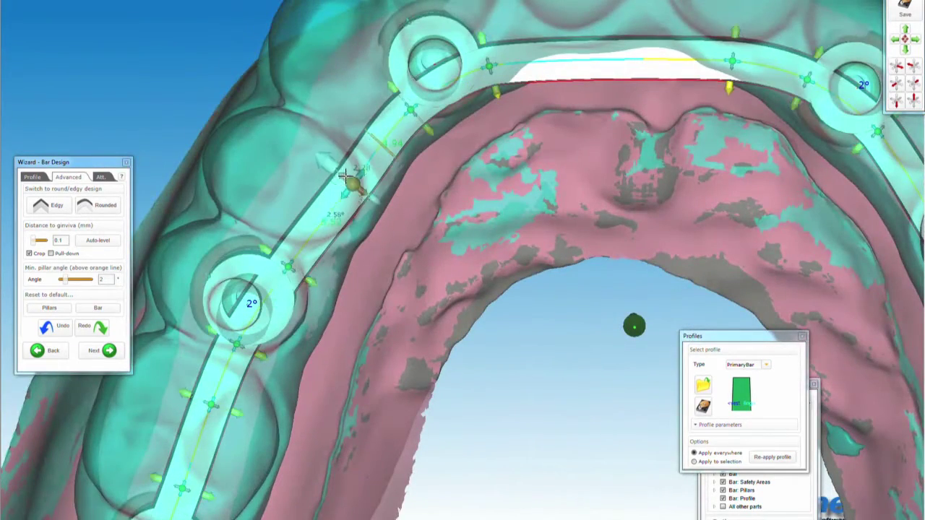
pyautogui.moveTo(345, 176); pyautogui.dragTo(328, 165)
pyautogui.moveTo(275, 245); pyautogui.dragTo(273, 230, button='right')
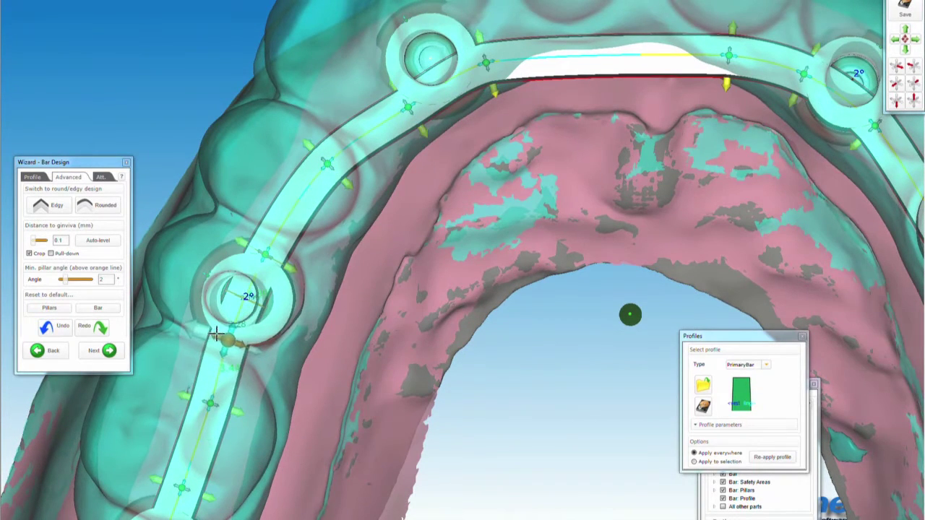
# Shift the control point of the bar segment at tooth 4 outward to curve it between the pillars of teeth 3 and 5.
pyautogui.moveTo(214, 331); pyautogui.dragTo(289, 208, button='middle')
pyautogui.scroll(2, 276, 275)
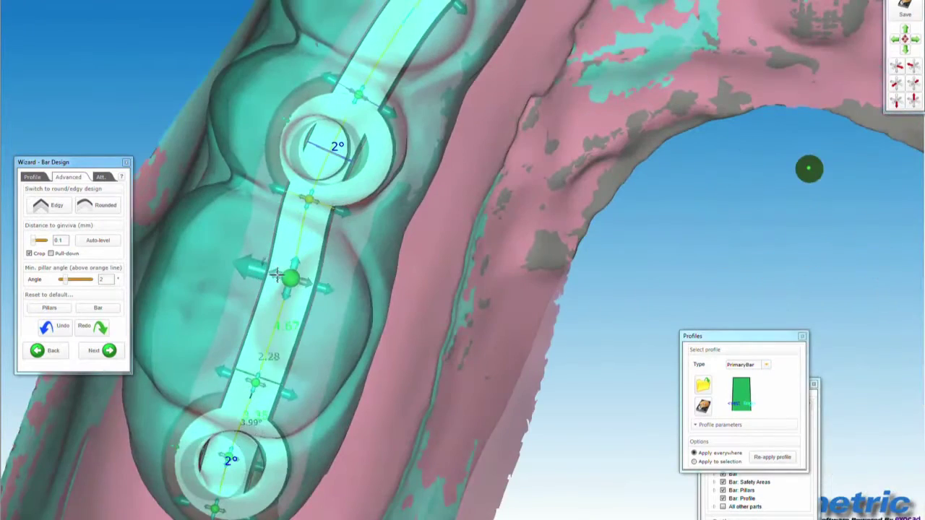
pyautogui.click(275, 273)
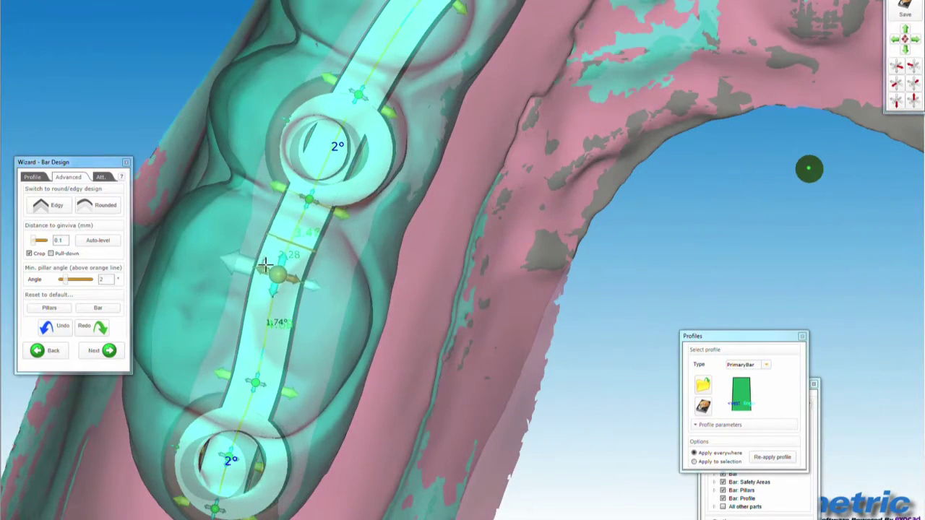
pyautogui.click(234, 370)
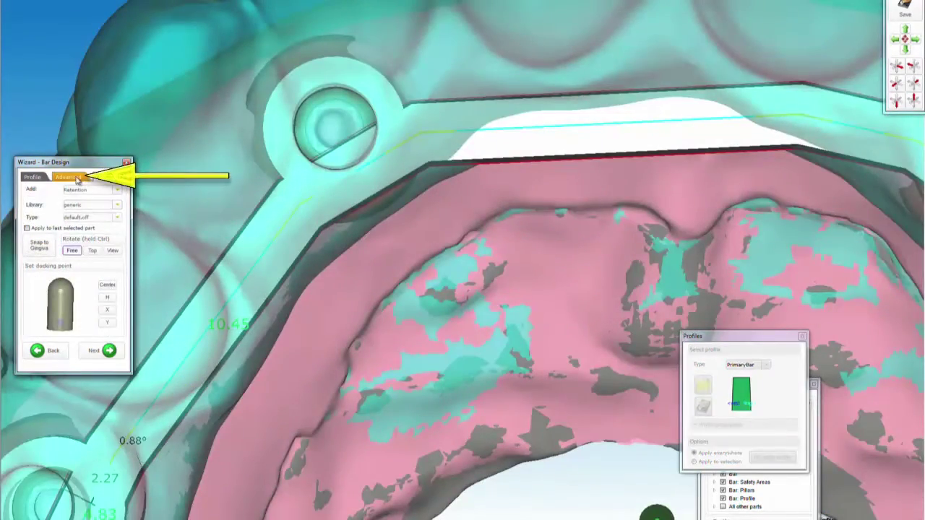
# Switch the bar to the rounded design and move the front segment's control points forward to arch it under the incisors.
pyautogui.click(77, 179)
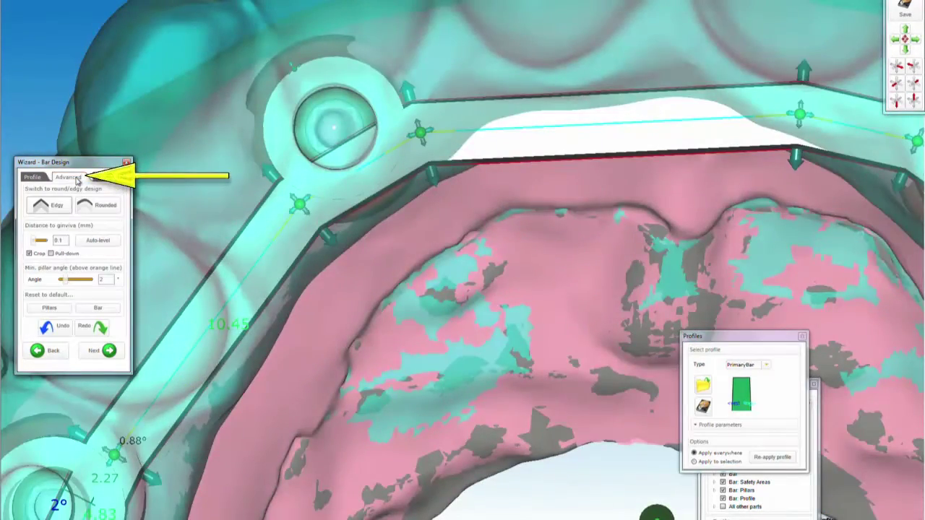
pyautogui.click(102, 205)
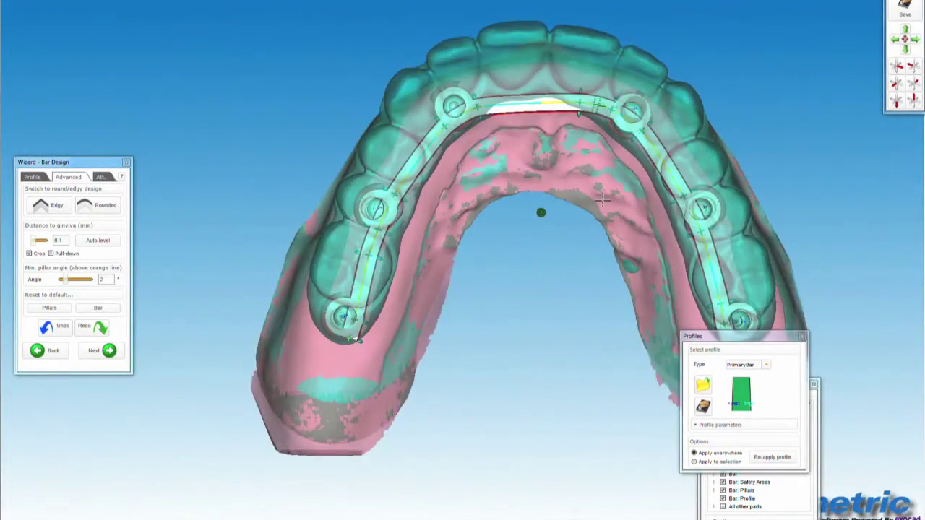
pyautogui.scroll(6, 603, 201)
pyautogui.moveTo(677, 125); pyautogui.dragTo(508, 260, button='middle')
pyautogui.moveTo(508, 260); pyautogui.dragTo(571, 198, button='right')
pyautogui.moveTo(583, 196); pyautogui.dragTo(583, 130)
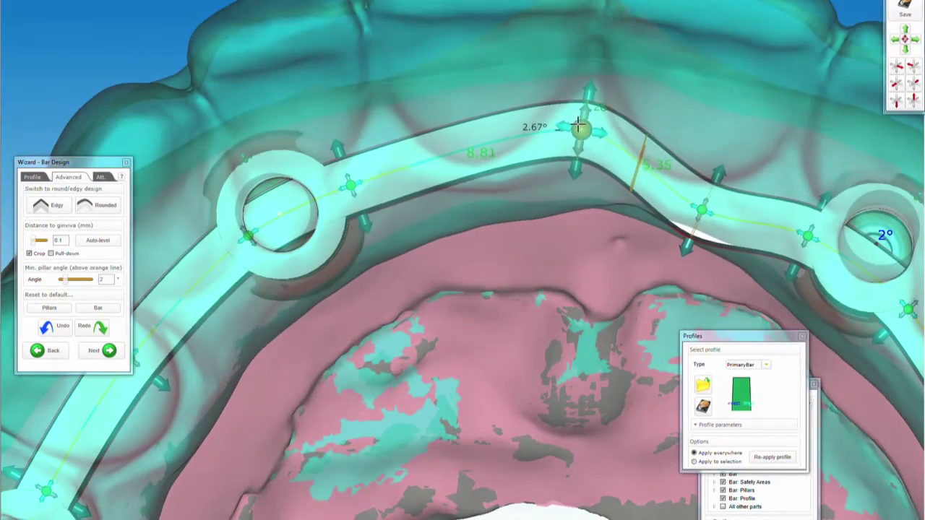
pyautogui.moveTo(697, 216); pyautogui.dragTo(723, 161)
pyautogui.moveTo(733, 170); pyautogui.dragTo(493, 60, button='middle')
pyautogui.moveTo(561, 130); pyautogui.dragTo(588, 83)
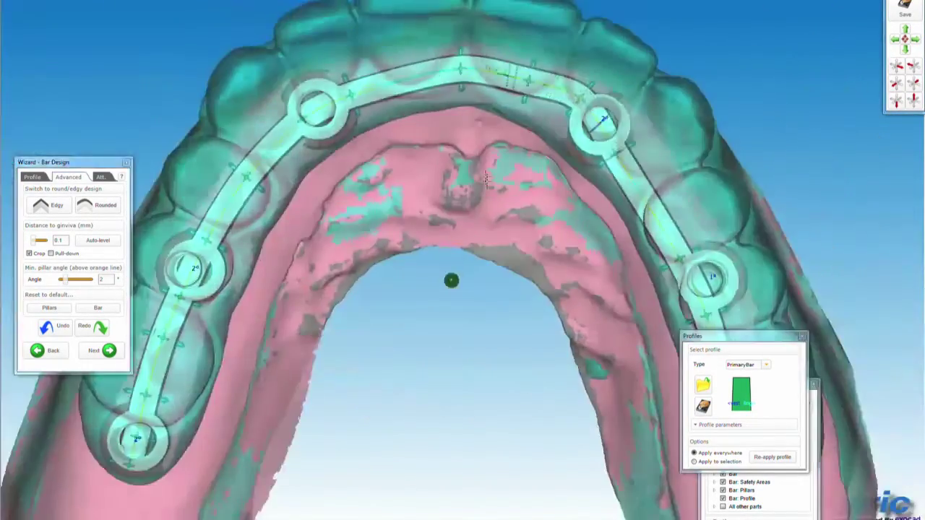
# Move the bar's end control points at the rear pillar of tooth 14 back over the pillar so the bar runs through its centre.
pyautogui.scroll(3, 386, 157)
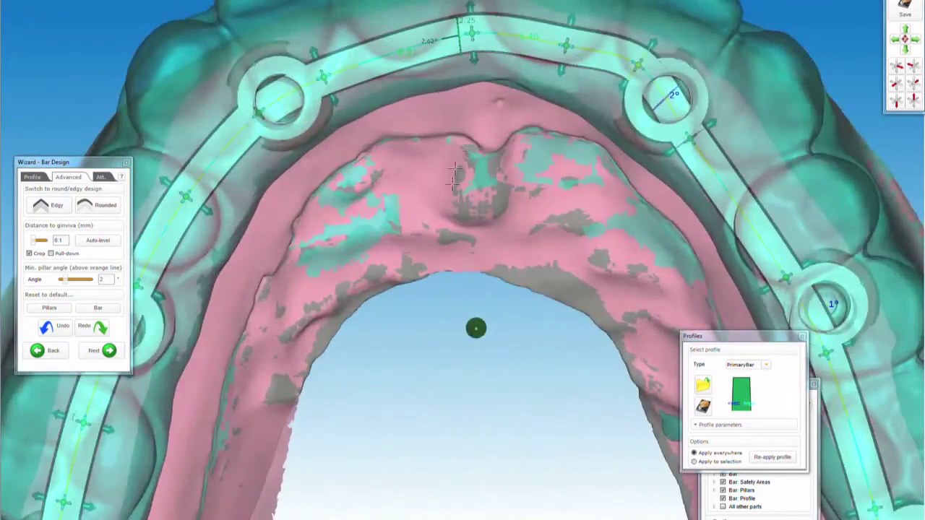
pyautogui.moveTo(453, 177); pyautogui.dragTo(423, 306, button='middle')
pyautogui.moveTo(817, 469); pyautogui.dragTo(510, 61, button='middle')
pyautogui.scroll(3, 590, 281)
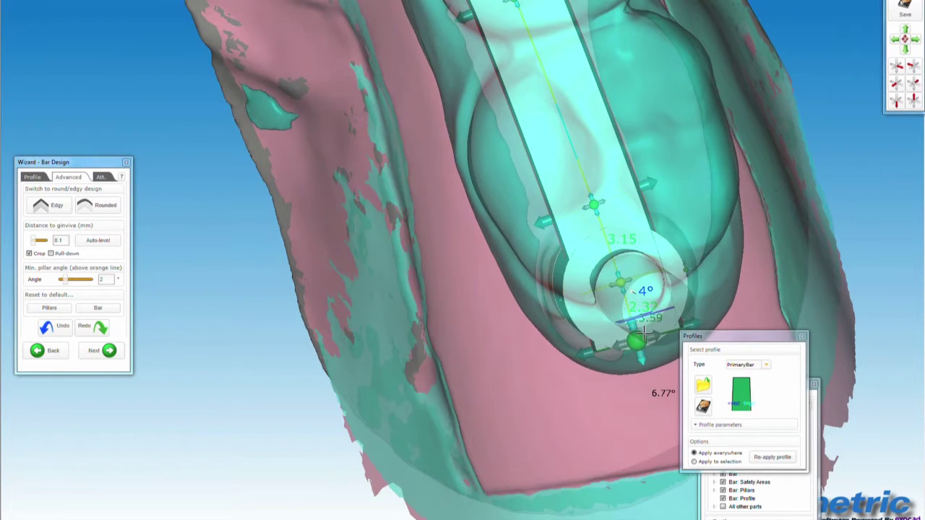
pyautogui.scroll(-6, 603, 323)
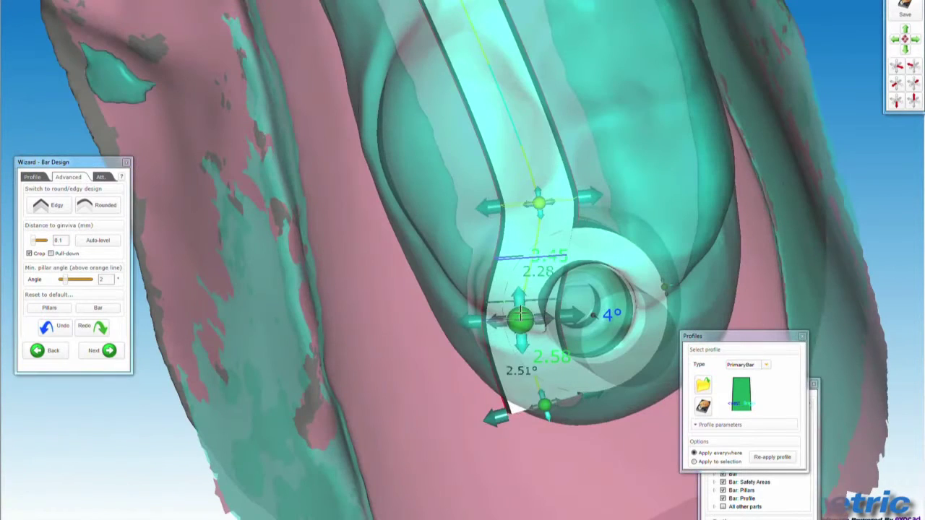
pyautogui.moveTo(521, 320); pyautogui.dragTo(575, 309)
pyautogui.moveTo(533, 390); pyautogui.dragTo(597, 370)
pyautogui.scroll(-8, 552, 232)
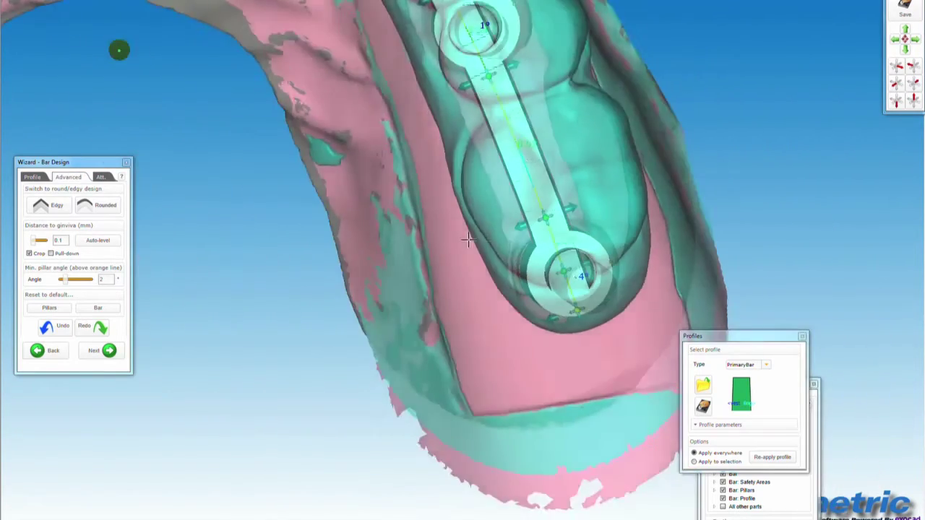
pyautogui.moveTo(499, 249); pyautogui.dragTo(590, 313, button='middle')
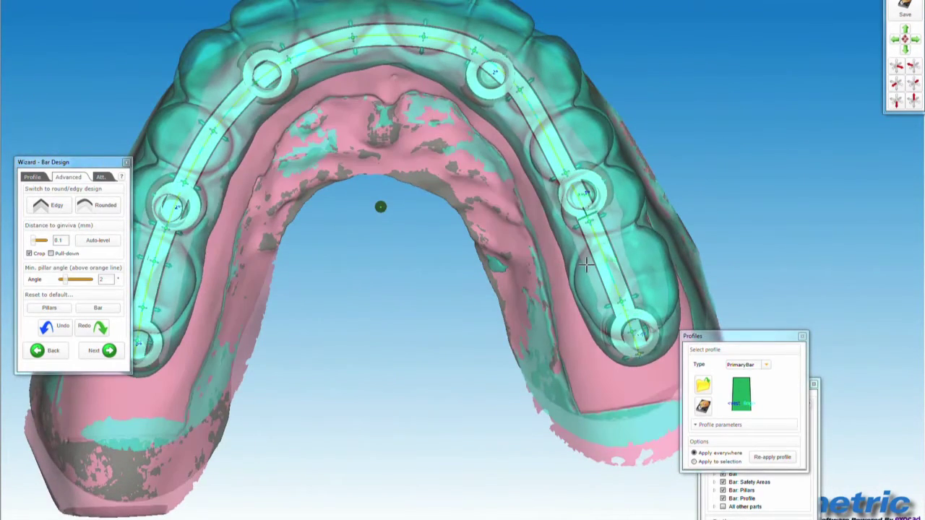
# Reposition the control points of the bar segment at tooth 4 and widen the segment to about 3.8 mm.
pyautogui.moveTo(552, 253); pyautogui.dragTo(251, 334, button='right')
pyautogui.scroll(5, 183, 339)
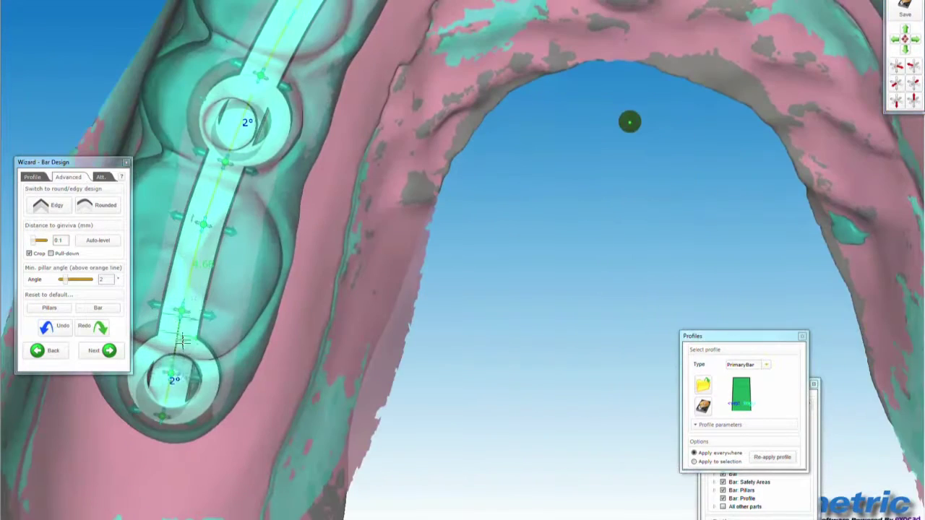
pyautogui.moveTo(185, 297)
pyautogui.mouseDown()
pyautogui.moveTo(190, 281)
pyautogui.moveTo(195, 301)
pyautogui.moveTo(204, 216)
pyautogui.mouseUp()
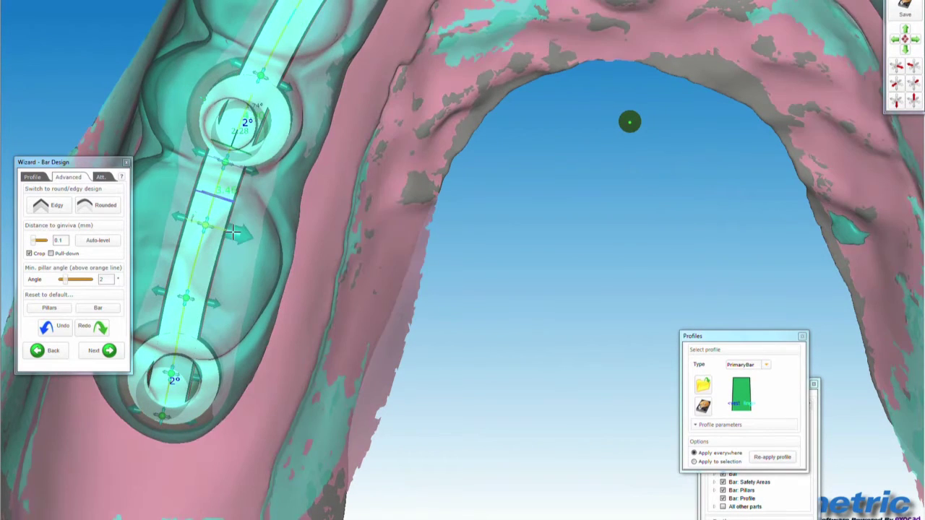
pyautogui.scroll(5, 241, 244)
pyautogui.moveTo(251, 238); pyautogui.dragTo(270, 244)
pyautogui.moveTo(262, 313); pyautogui.dragTo(386, 386, button='middle')
pyautogui.moveTo(251, 282); pyautogui.dragTo(229, 266)
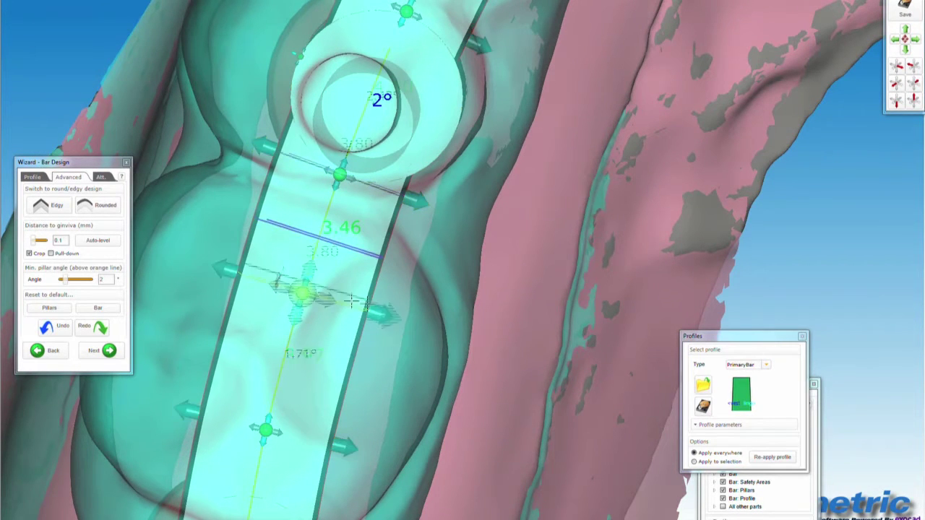
# Adjust both sides of the bar segment at tooth 4, narrowing it to about 3.6 mm.
pyautogui.moveTo(396, 312); pyautogui.dragTo(387, 312)
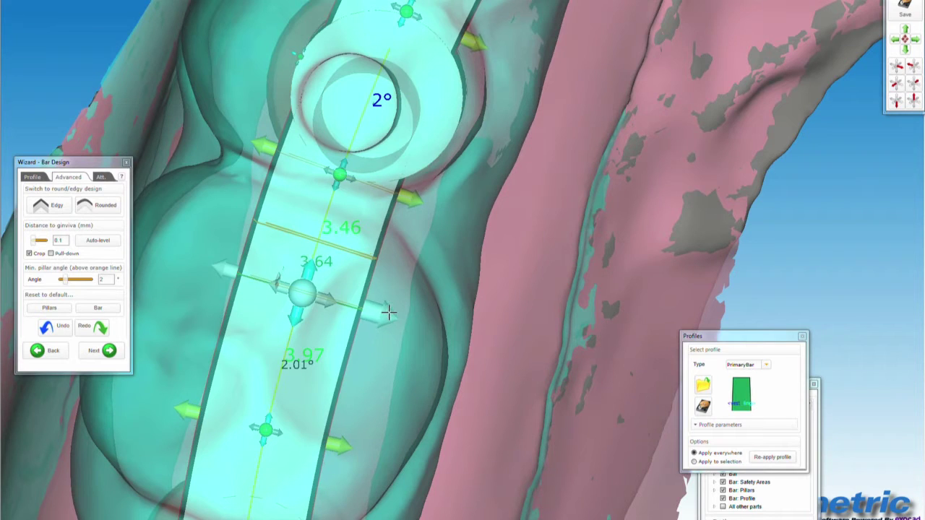
pyautogui.moveTo(222, 274); pyautogui.dragTo(224, 272)
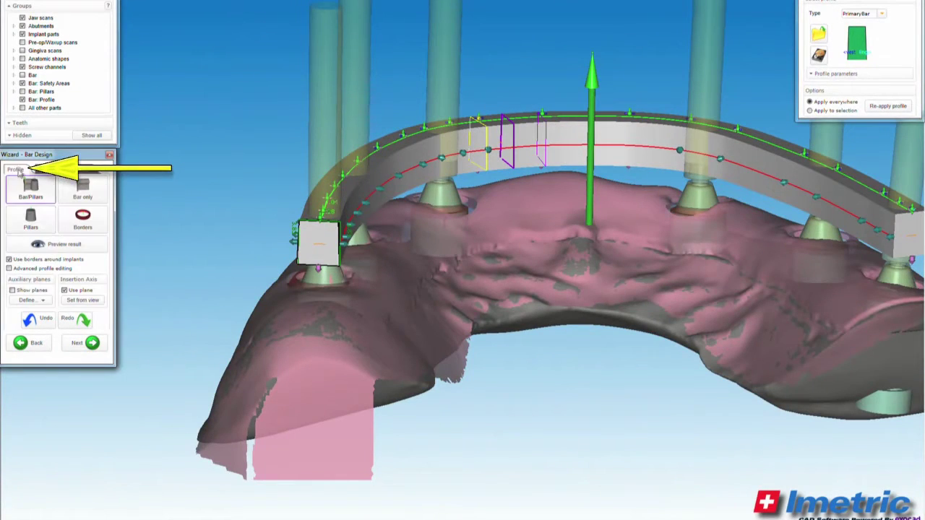
# Try bevelling the upper outer corner of the bar's end profile with advanced profile editing enabled and borders around implants disabled.
pyautogui.click(8, 269)
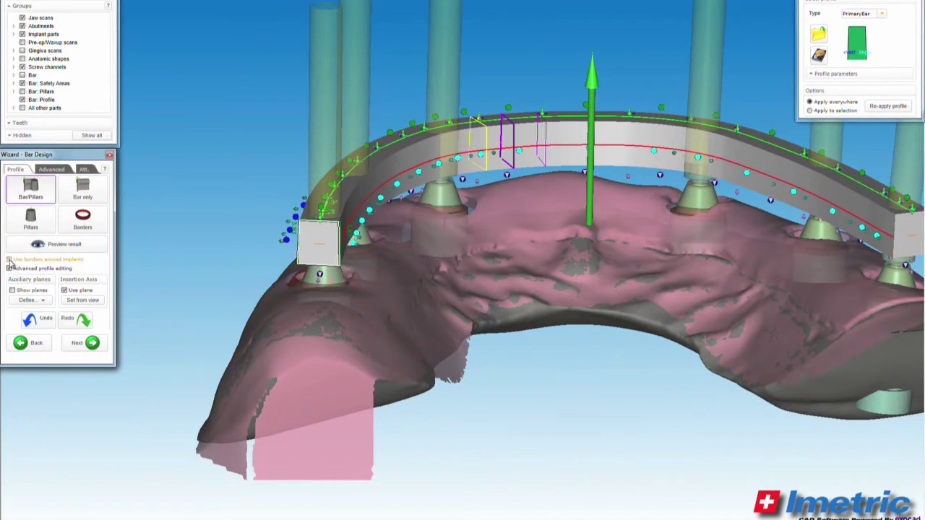
pyautogui.click(9, 259)
pyautogui.scroll(5, 318, 221)
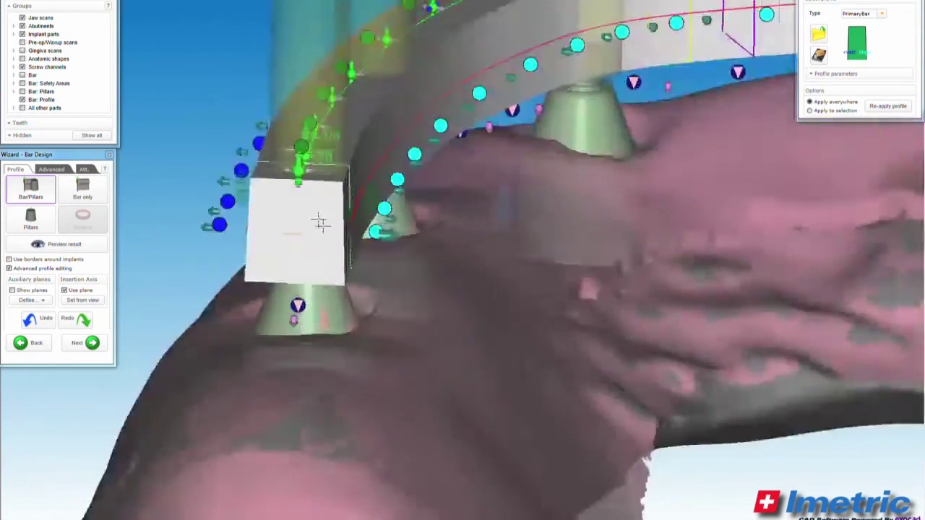
pyautogui.moveTo(312, 200); pyautogui.dragTo(301, 182, button='right')
pyautogui.scroll(5, 303, 187)
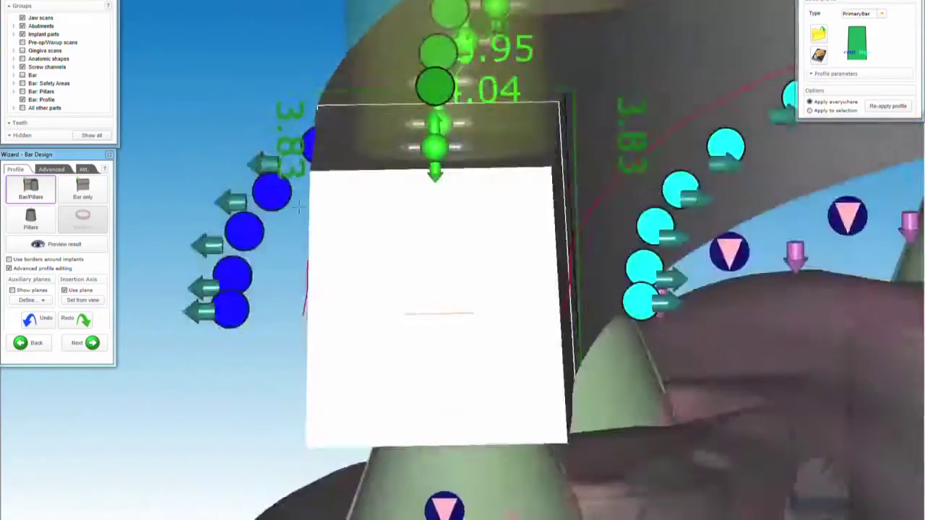
pyautogui.click(309, 165)
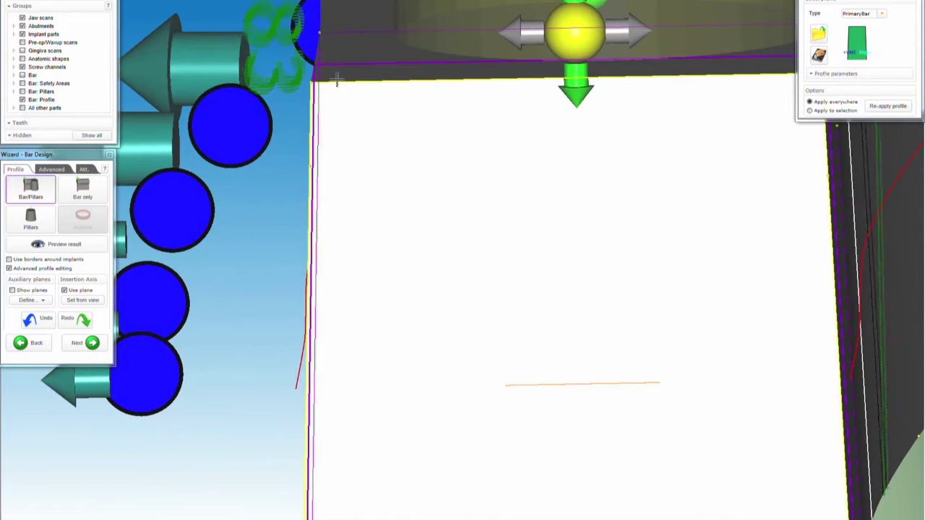
pyautogui.moveTo(325, 82); pyautogui.dragTo(424, 103)
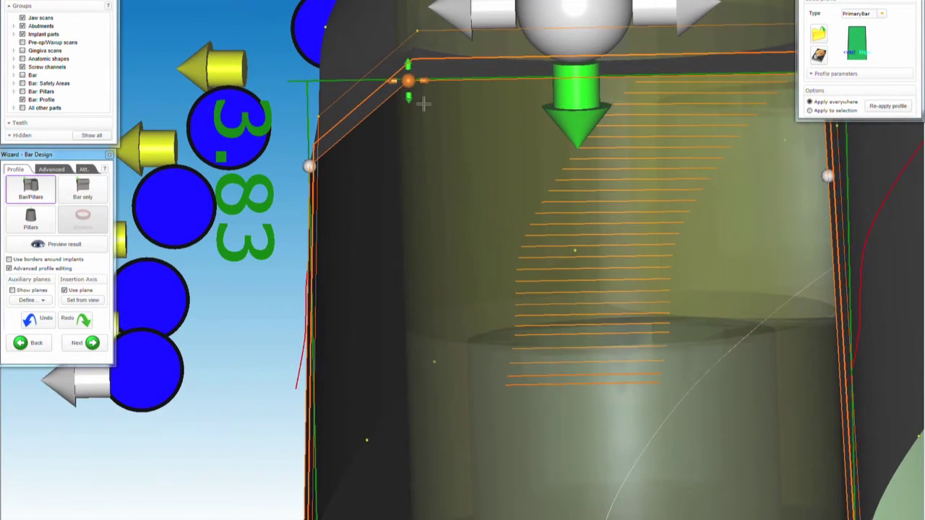
pyautogui.scroll(-5, 427, 103)
pyautogui.moveTo(544, 263); pyautogui.dragTo(519, 378, button='right')
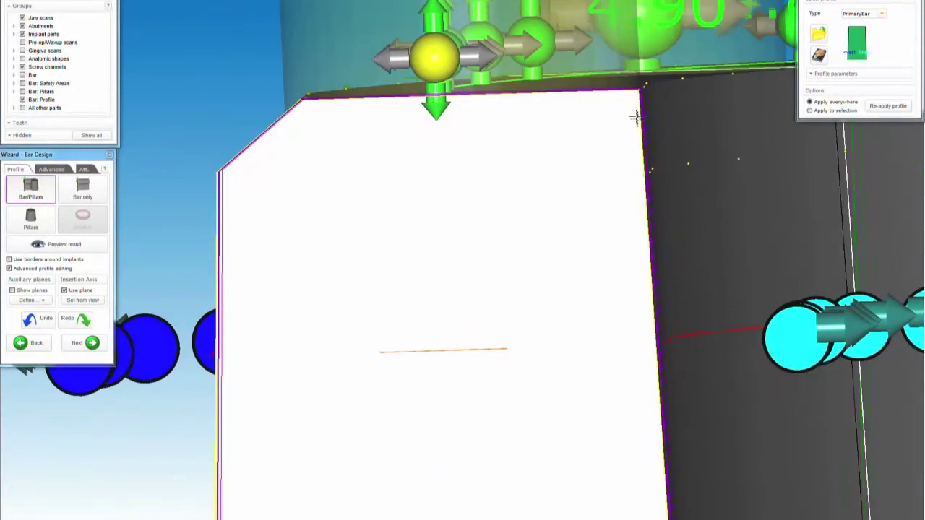
pyautogui.scroll(3, 645, 87)
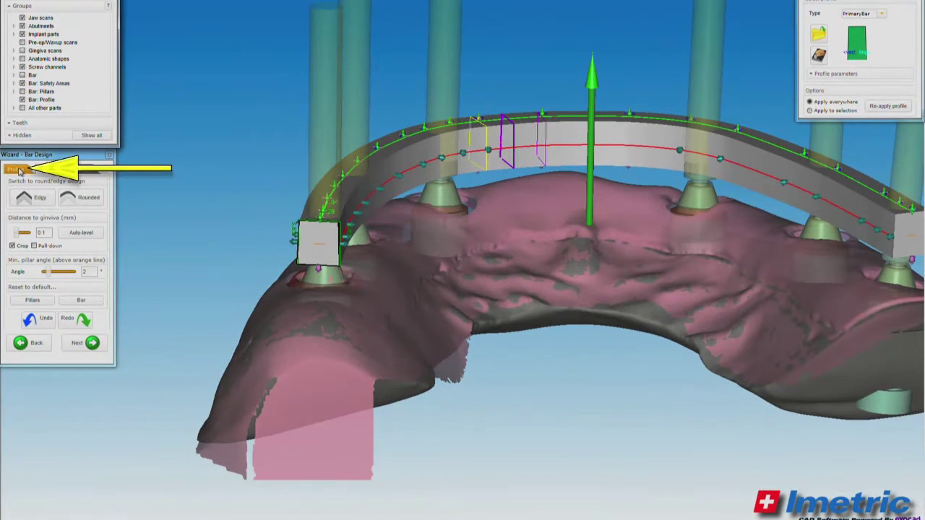
# Enable advanced profile editing and stop using borders around the implants.
pyautogui.click(15, 169)
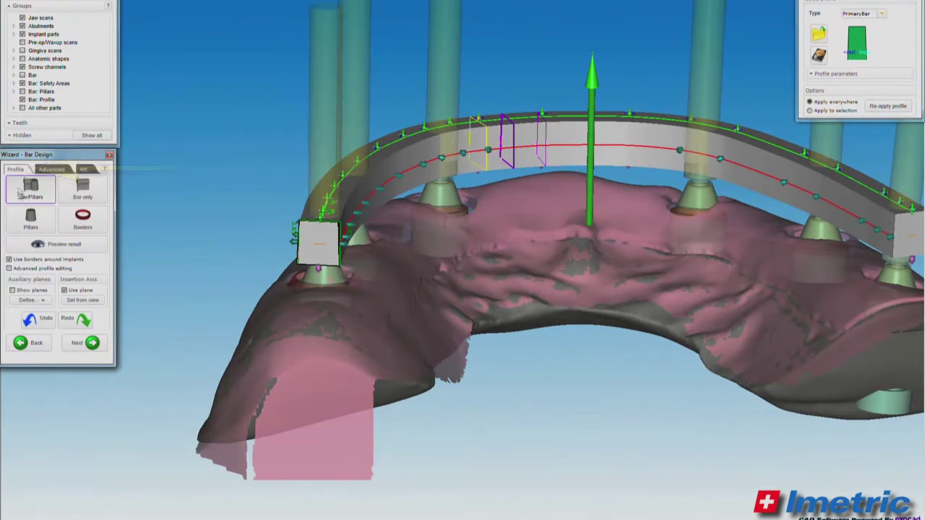
pyautogui.click(9, 268)
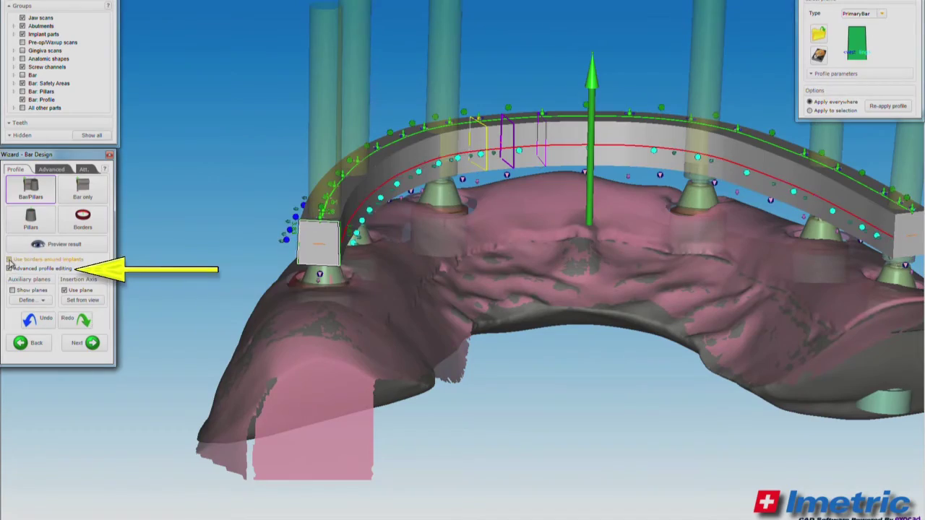
pyautogui.click(10, 259)
# Add profile points near the upper corners of the bar's end section and shift the corners inward to bevel both upper edges.
pyautogui.scroll(5, 310, 202)
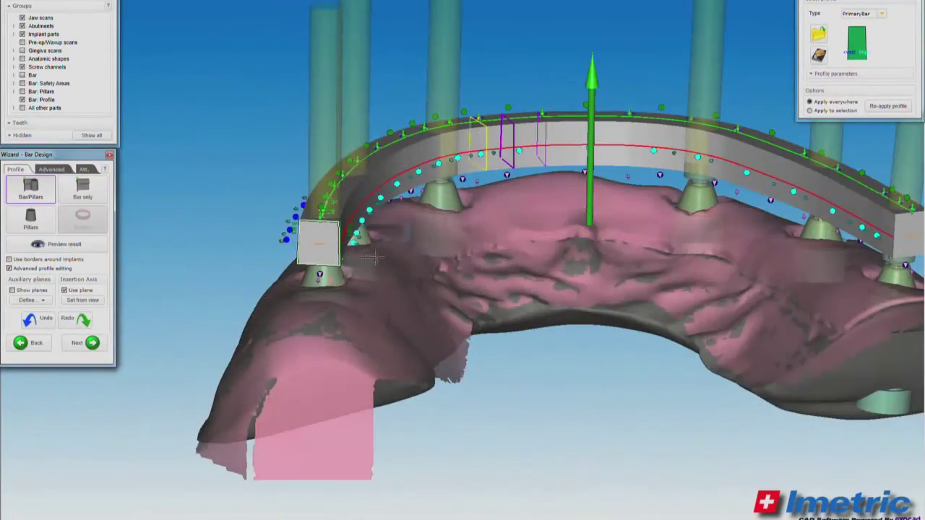
pyautogui.scroll(5, 330, 246)
pyautogui.scroll(-5, 330, 246)
pyautogui.scroll(6, 313, 198)
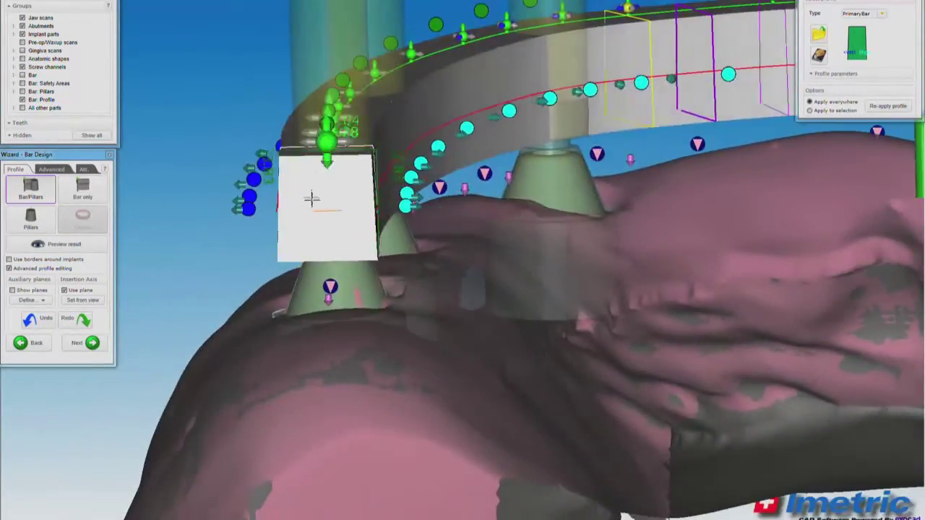
pyautogui.scroll(4, 313, 242)
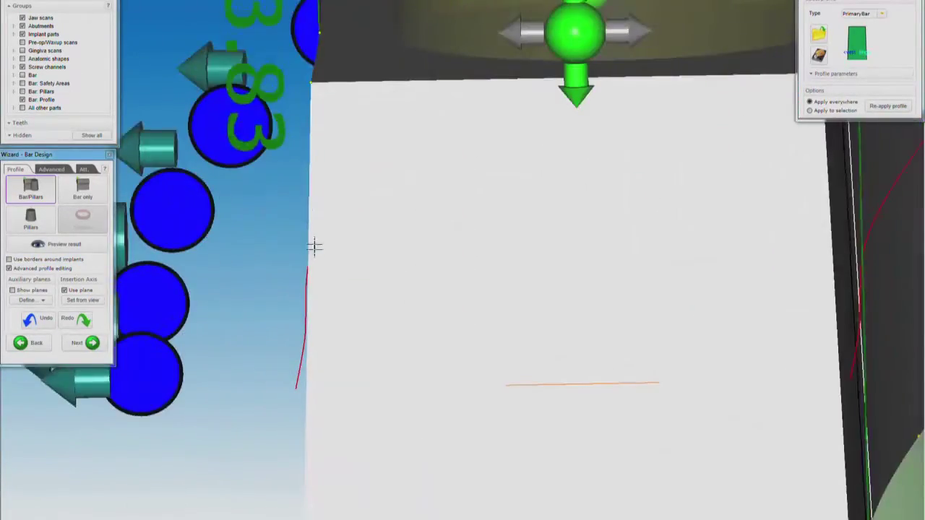
pyautogui.click(309, 166)
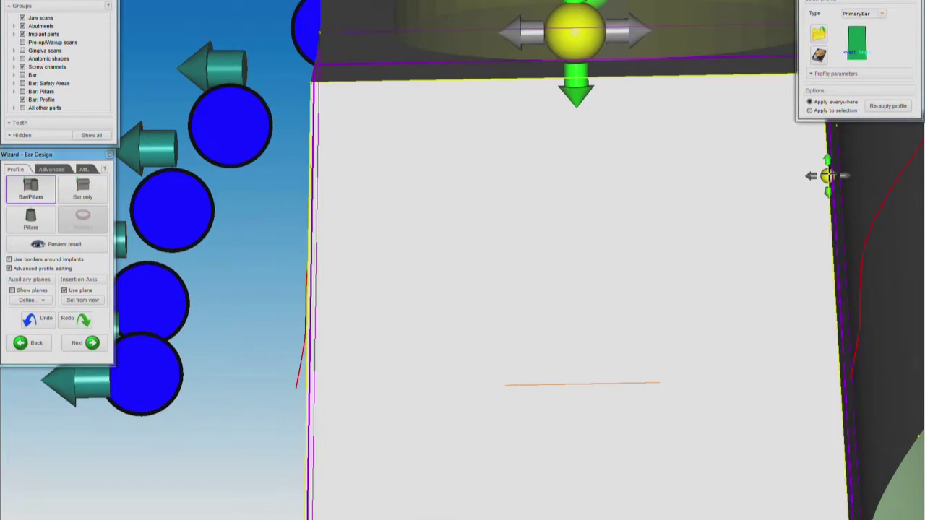
pyautogui.moveTo(186, 265); pyautogui.dragTo(186, 275)
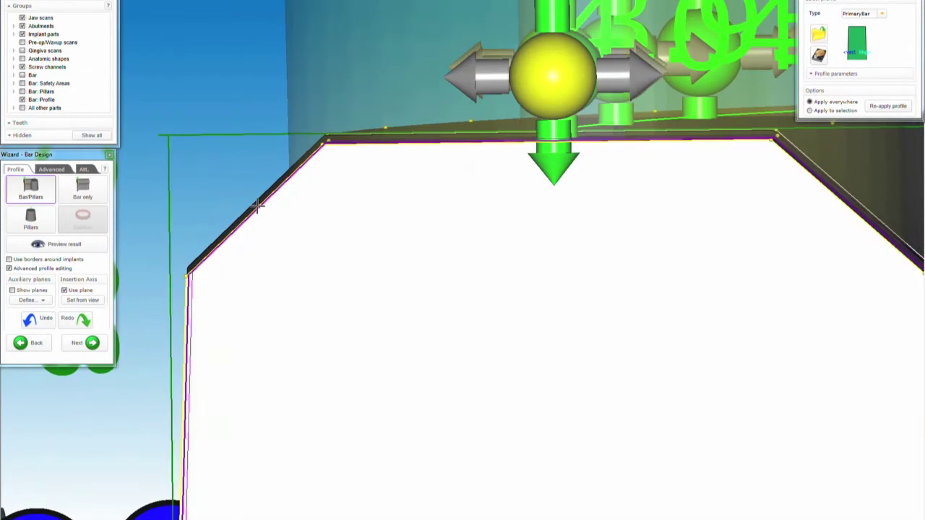
# Add a point midway along each bevel of the bar profile and pull it inward to form concave notches on both upper edges.
pyautogui.moveTo(257, 206); pyautogui.dragTo(284, 231)
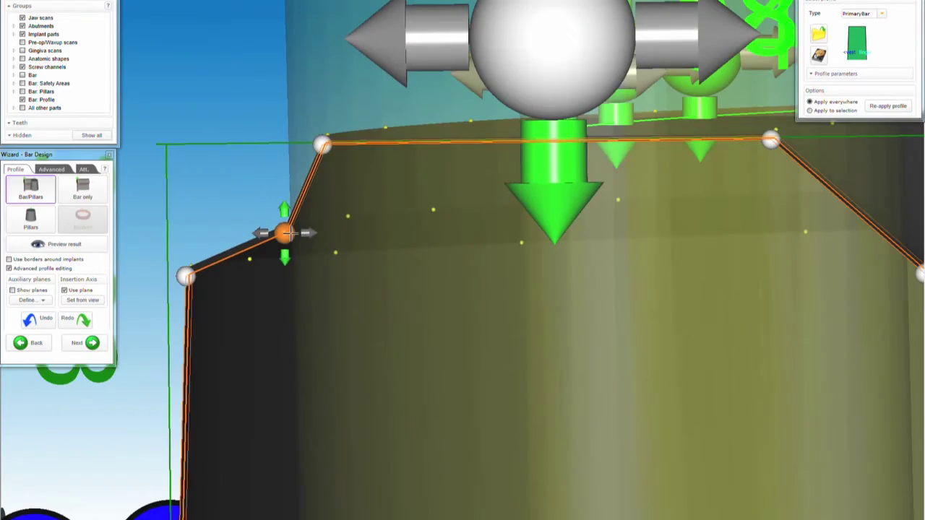
pyautogui.scroll(-5, 290, 233)
pyautogui.scroll(3, 534, 225)
pyautogui.click(548, 216)
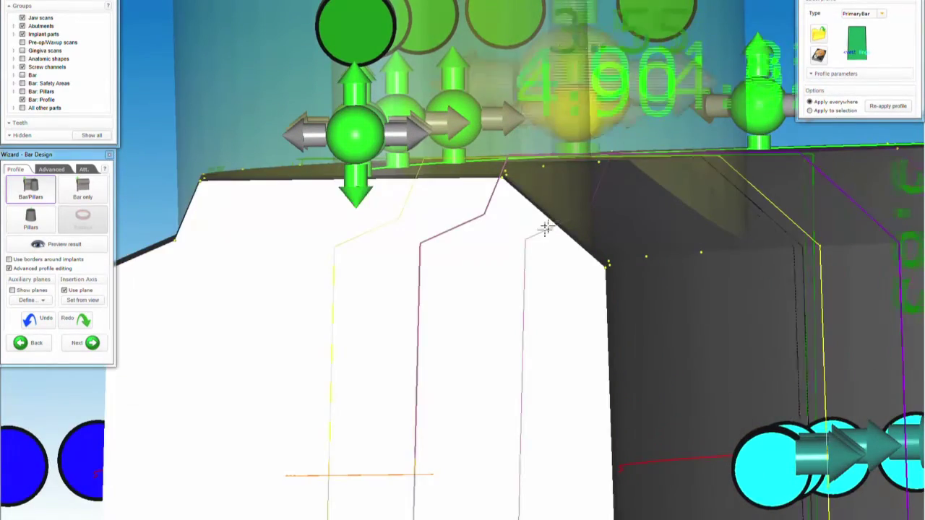
pyautogui.moveTo(545, 226); pyautogui.dragTo(528, 248, button='right')
pyautogui.scroll(3, 529, 249)
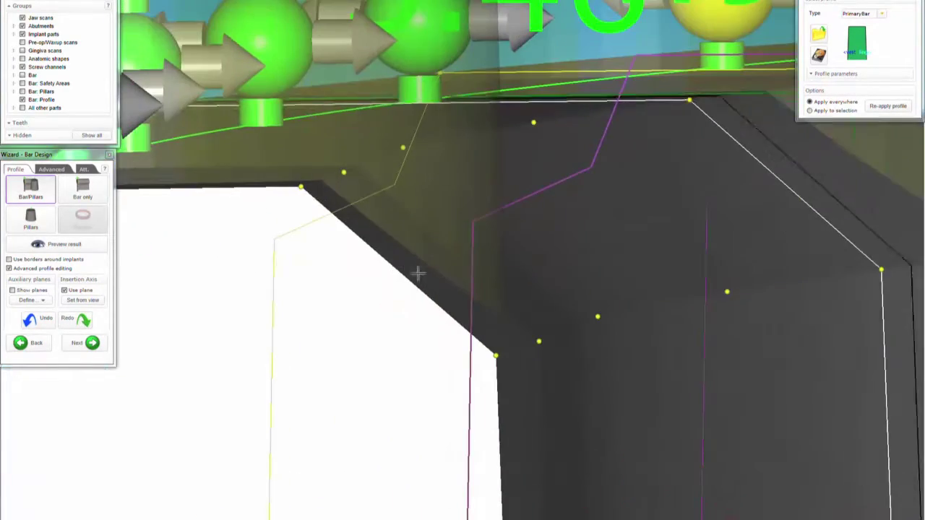
pyautogui.click(402, 275)
pyautogui.scroll(-5, 402, 276)
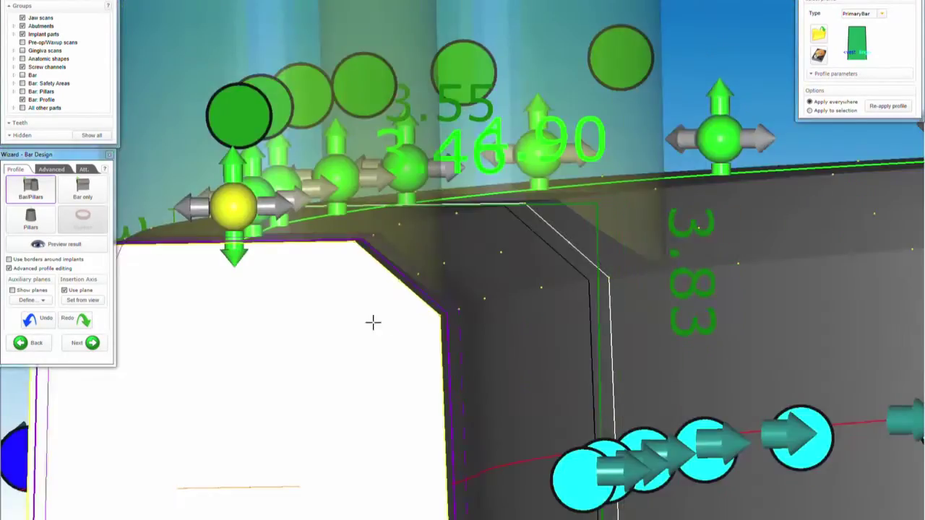
pyautogui.moveTo(374, 322); pyautogui.dragTo(368, 324, button='right')
pyautogui.moveTo(368, 325); pyautogui.dragTo(416, 244, button='middle')
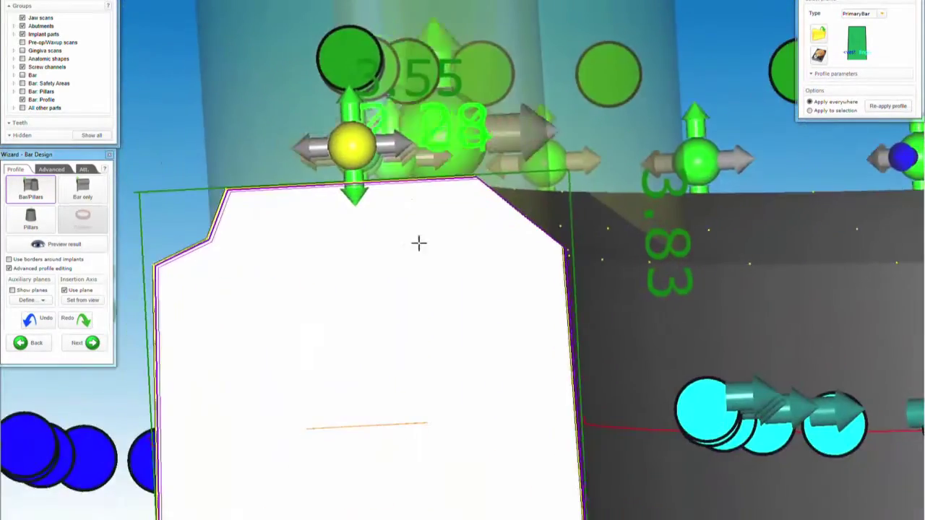
pyautogui.scroll(3, 502, 235)
pyautogui.moveTo(539, 209); pyautogui.dragTo(497, 231)
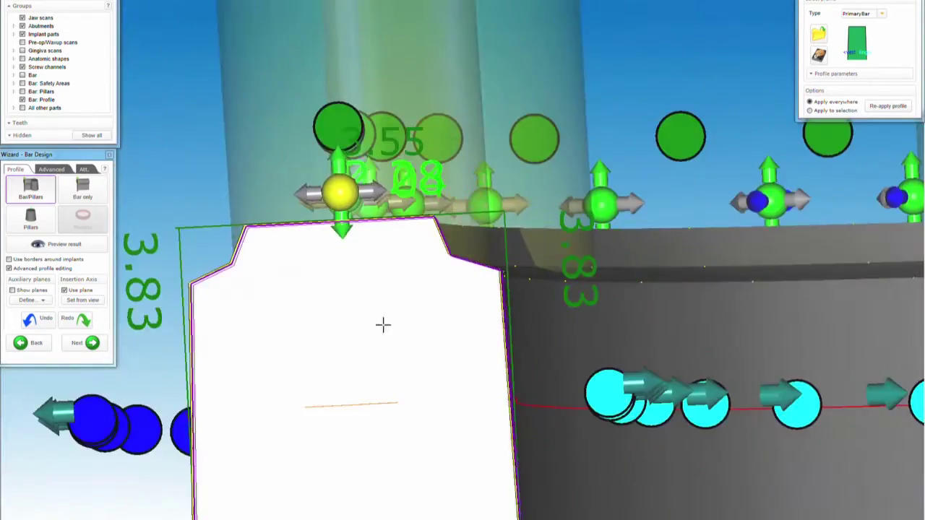
pyautogui.moveTo(383, 325); pyautogui.dragTo(458, 235, button='middle')
pyautogui.scroll(-5, 434, 253)
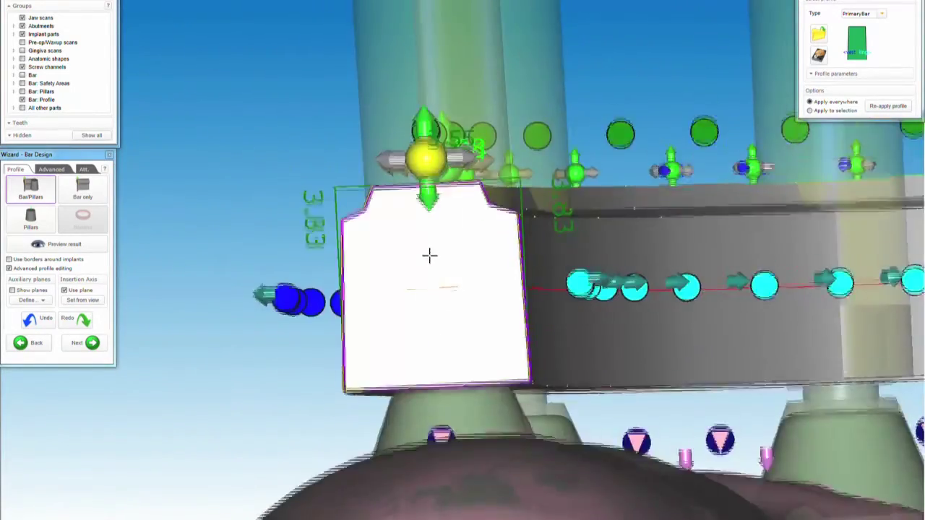
pyautogui.moveTo(429, 256); pyautogui.dragTo(394, 232, button='right')
pyautogui.scroll(5, 384, 236)
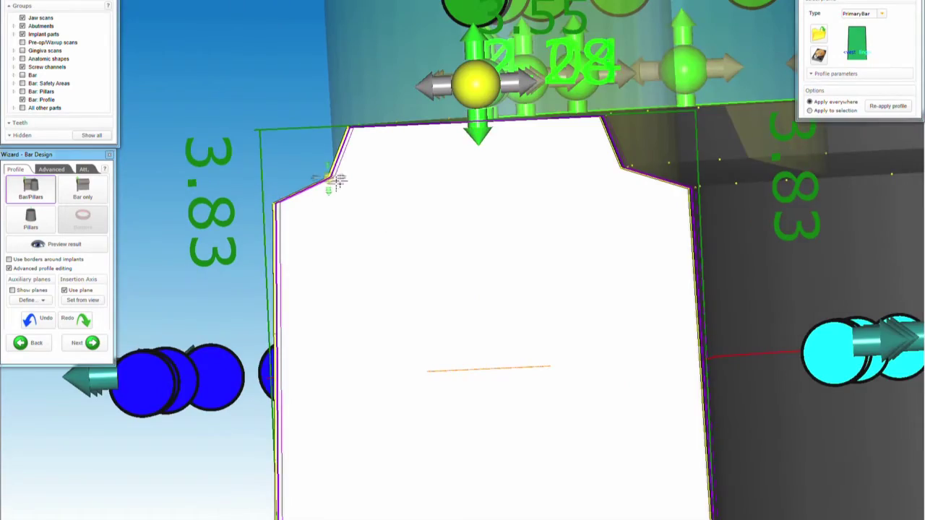
pyautogui.scroll(2, 339, 182)
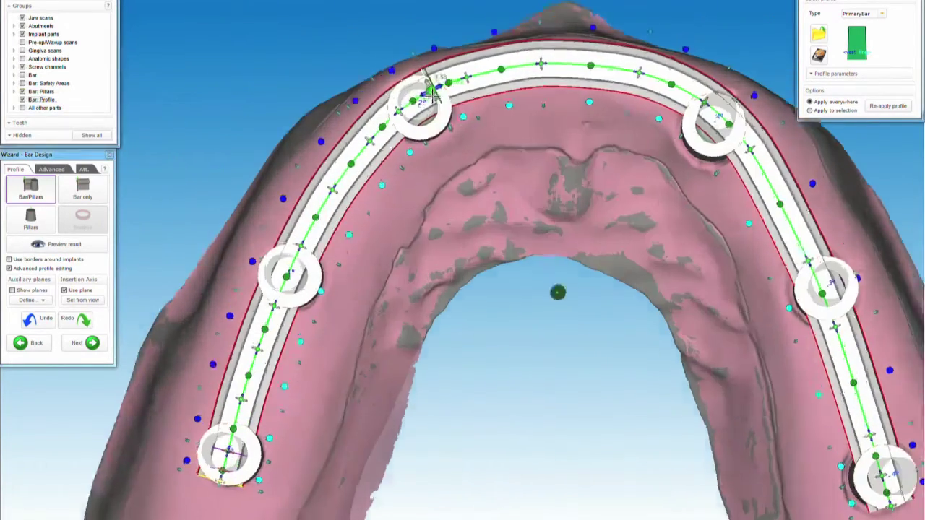
# Widen the bar around its pillars by moving the side boundaries outward until they curve around the pillar outlines.
pyautogui.scroll(3, 432, 90)
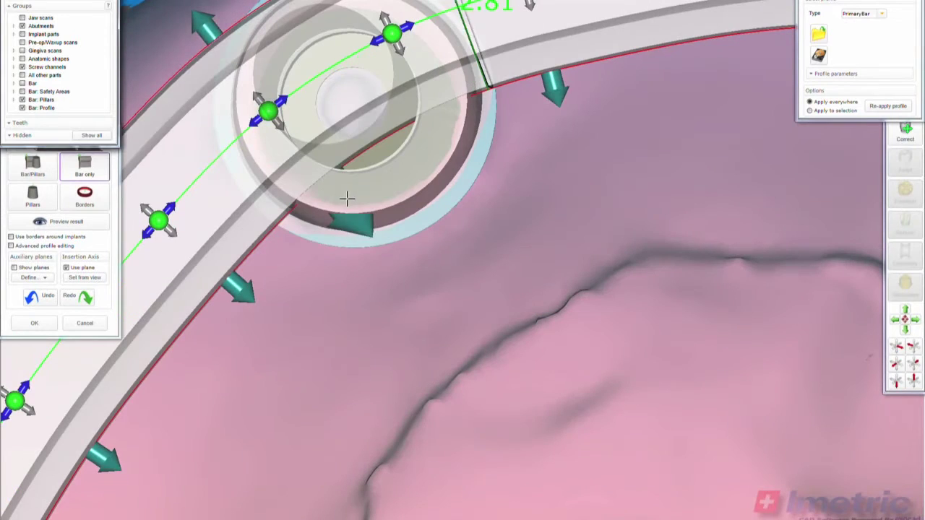
pyautogui.click(346, 198)
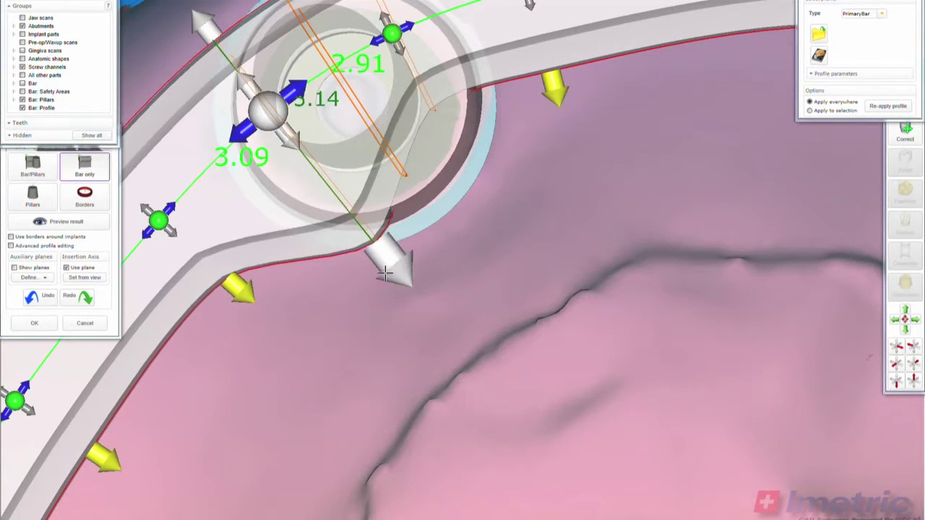
pyautogui.moveTo(385, 271); pyautogui.dragTo(476, 230)
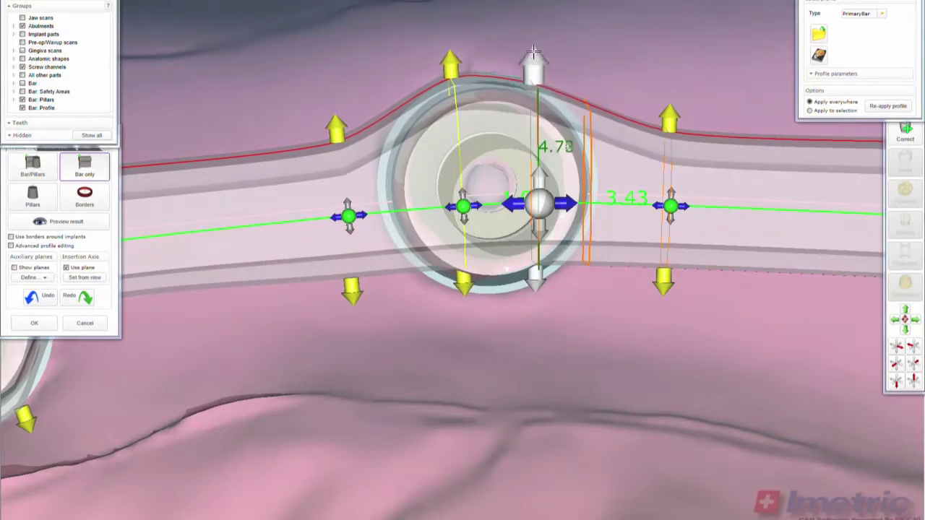
pyautogui.moveTo(533, 58); pyautogui.dragTo(532, 44)
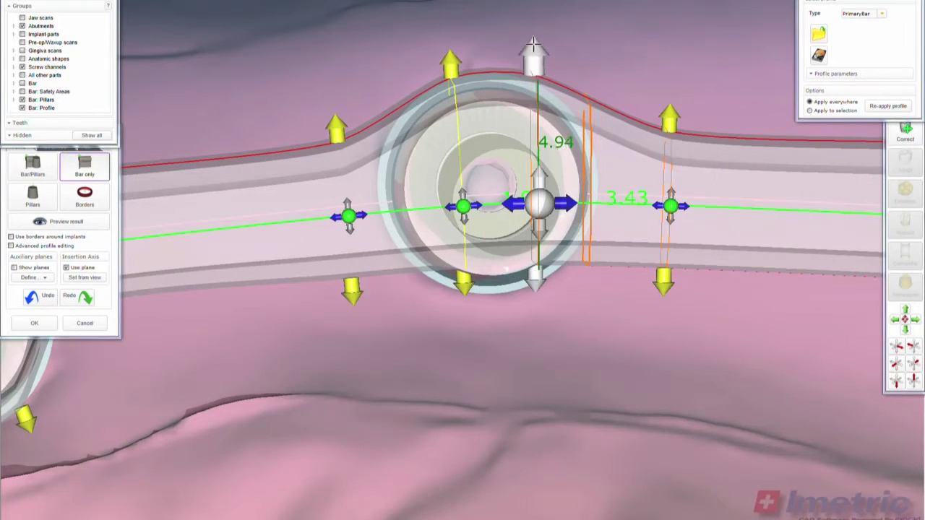
pyautogui.moveTo(463, 286); pyautogui.dragTo(466, 320)
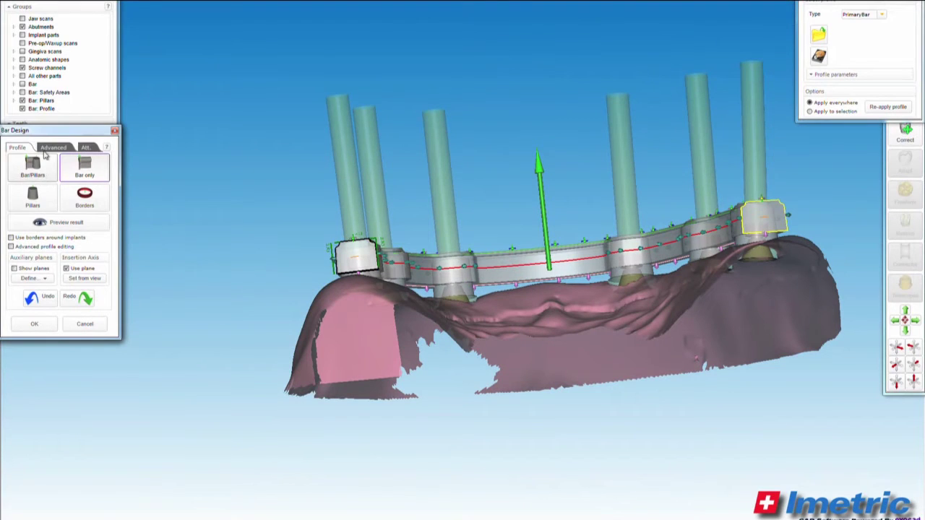
# Set the distance to gingiva to 1.5 mm and raise the front segment's control point, making the bar about 3.6 mm high there.
pyautogui.click(45, 150)
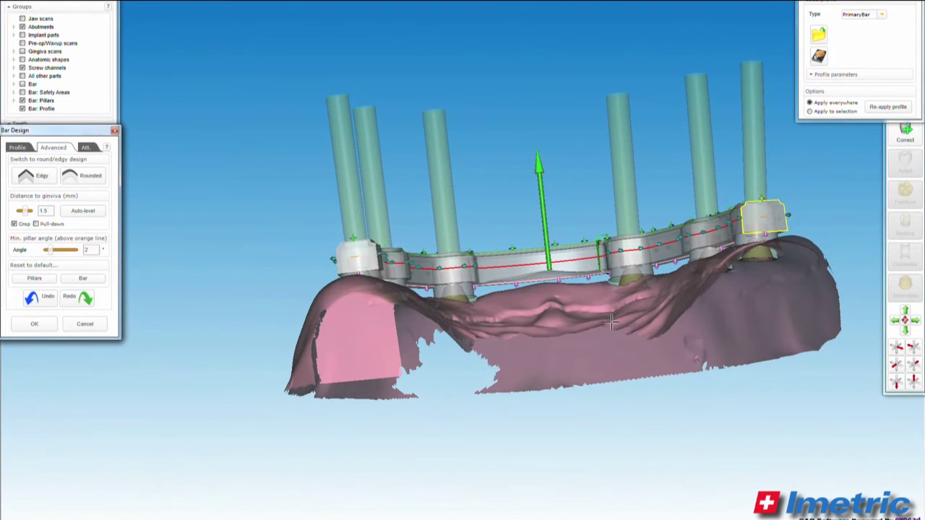
pyautogui.moveTo(611, 321); pyautogui.dragTo(577, 315, button='right')
pyautogui.scroll(5, 577, 226)
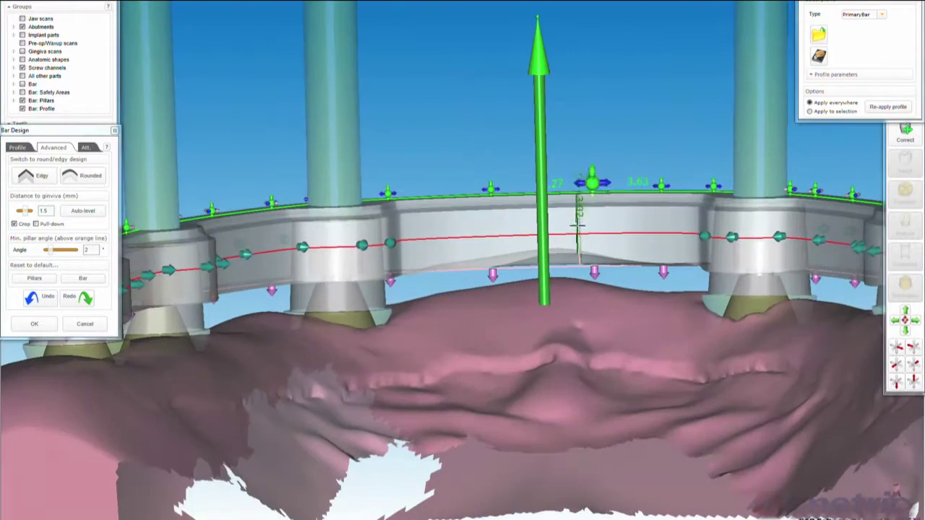
pyautogui.scroll(2, 614, 188)
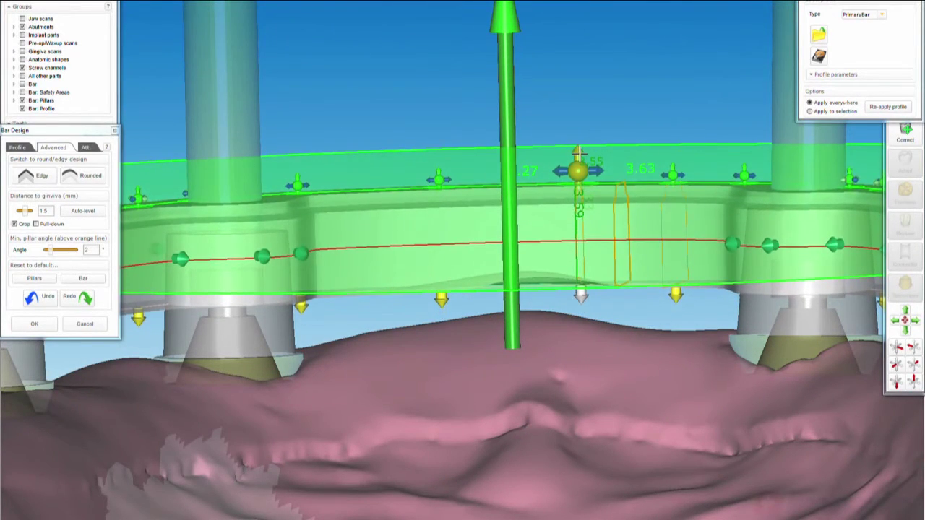
pyautogui.scroll(-5, 578, 175)
pyautogui.moveTo(560, 230); pyautogui.dragTo(621, 249)
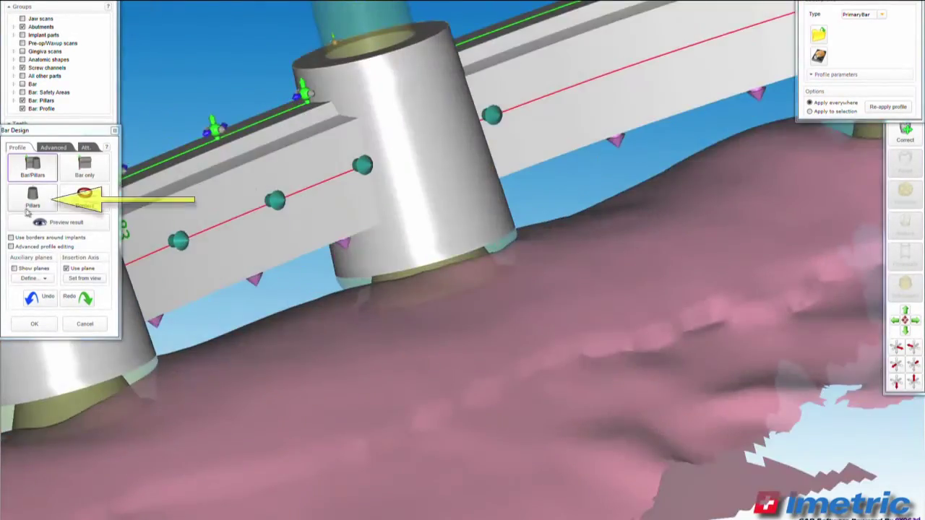
# Lower the tops of the three pillars on one side of the arch so they sit below the bar's upper surface.
pyautogui.click(33, 197)
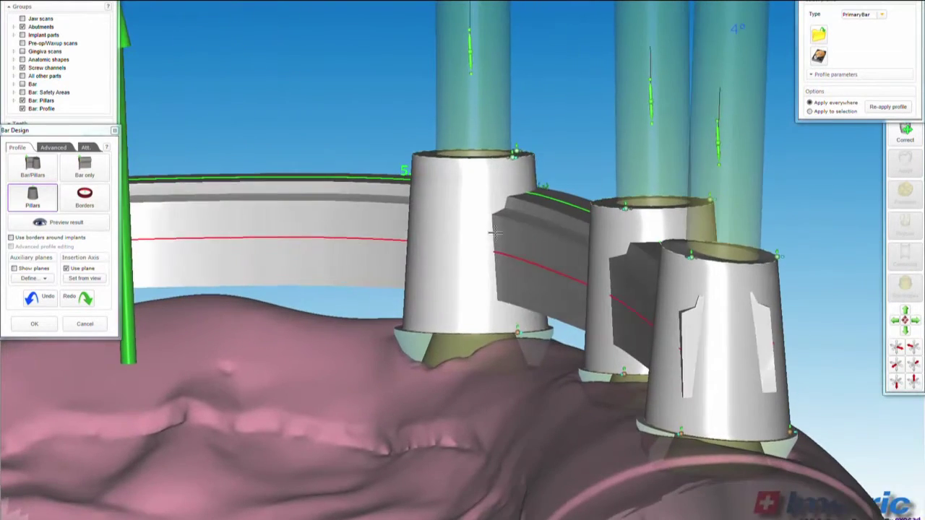
pyautogui.scroll(5, 516, 151)
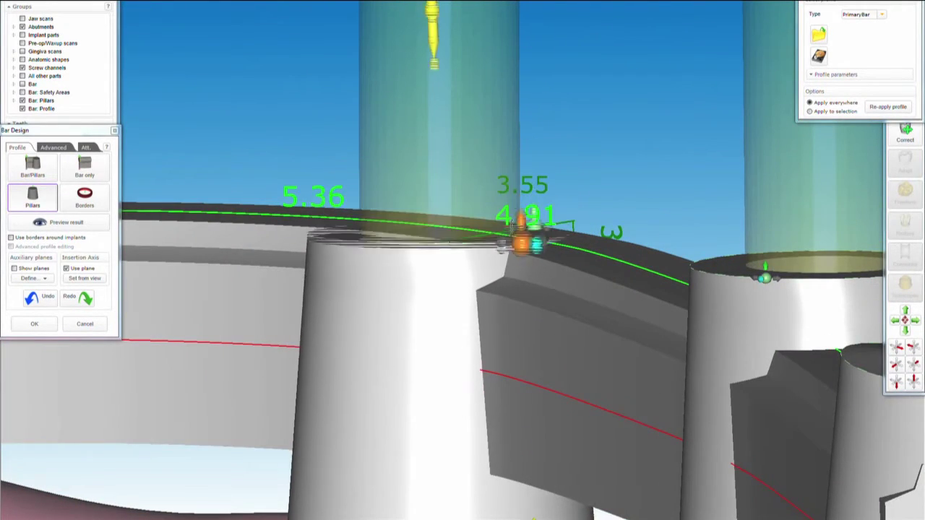
pyautogui.moveTo(512, 228); pyautogui.dragTo(513, 252)
pyautogui.scroll(-6, 499, 269)
pyautogui.scroll(5, 647, 279)
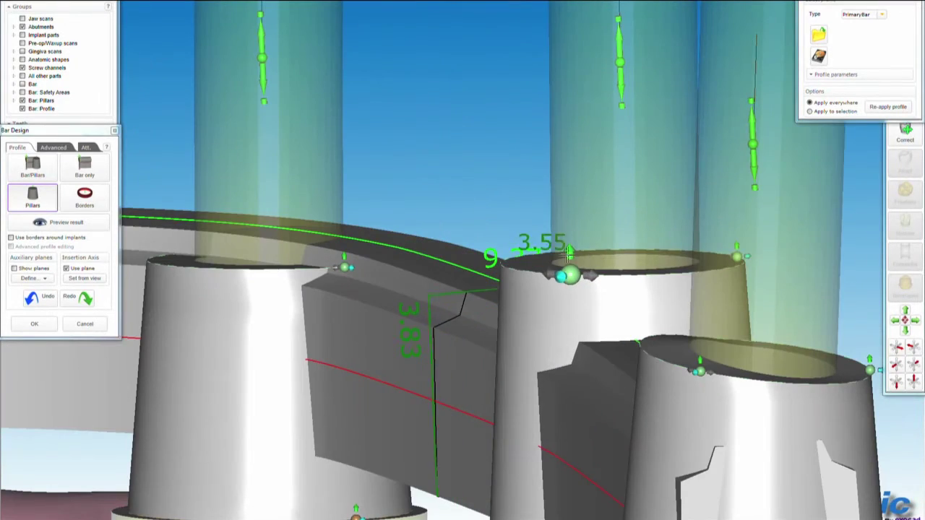
pyautogui.moveTo(569, 255); pyautogui.dragTo(571, 349)
pyautogui.scroll(-2, 573, 354)
pyautogui.moveTo(681, 370); pyautogui.dragTo(631, 219, button='middle')
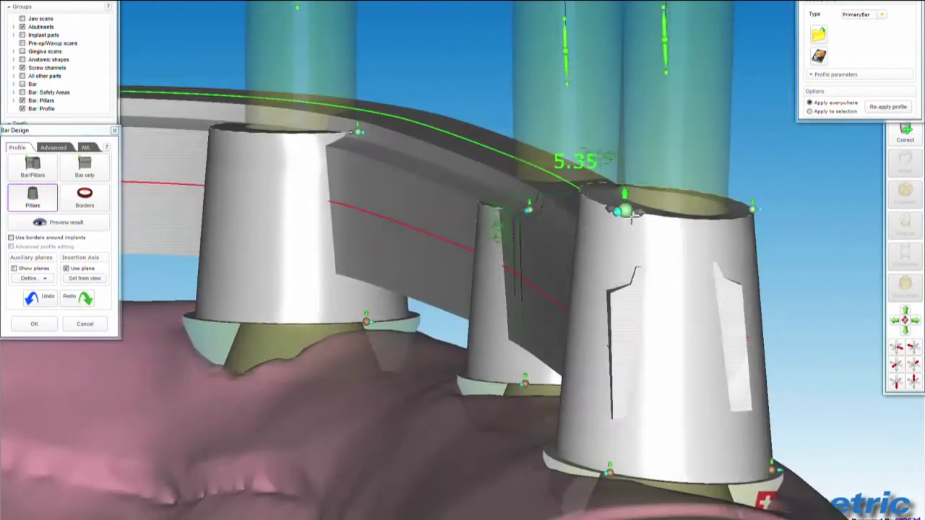
pyautogui.scroll(3, 630, 216)
pyautogui.moveTo(619, 173); pyautogui.dragTo(611, 283)
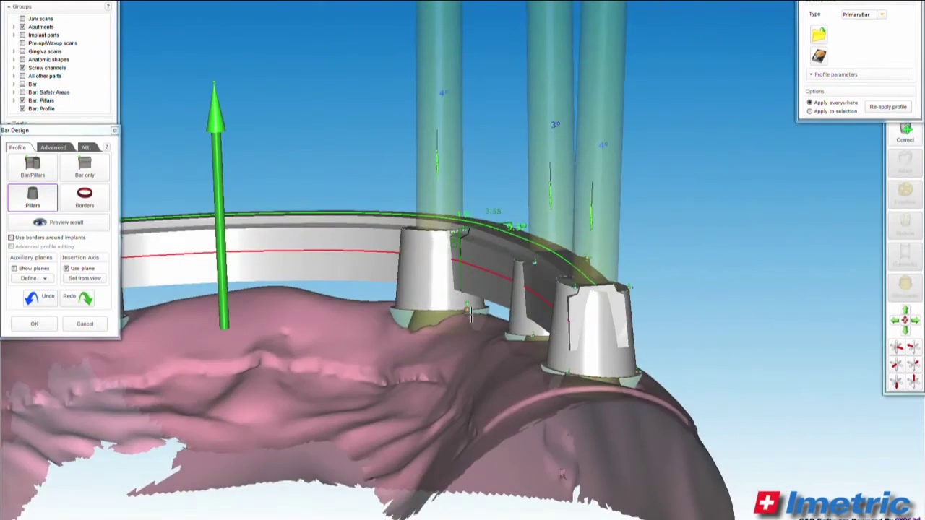
# Check the bar path over the six pillars from above and accept the bar design to generate the solid bar.
pyautogui.moveTo(471, 314); pyautogui.dragTo(659, 209, button='middle')
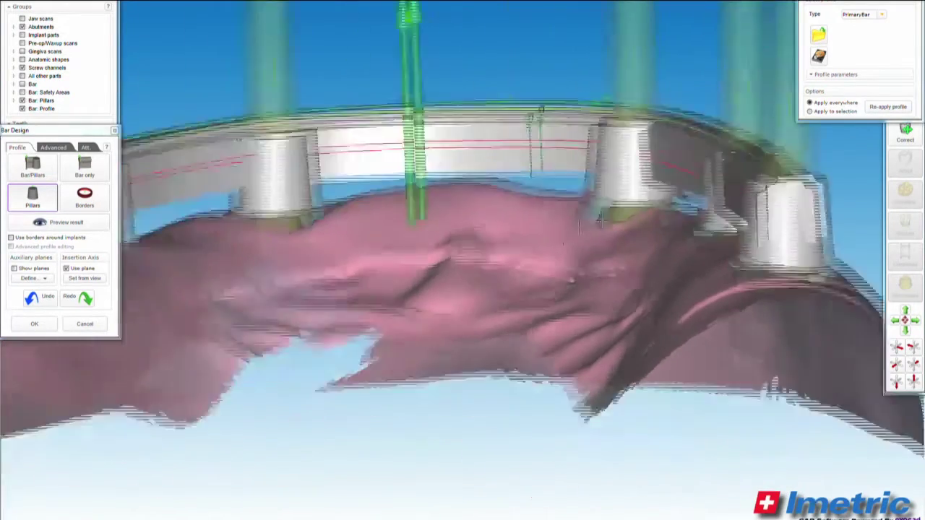
pyautogui.scroll(-5, 654, 206)
pyautogui.moveTo(650, 204); pyautogui.dragTo(608, 253, button='right')
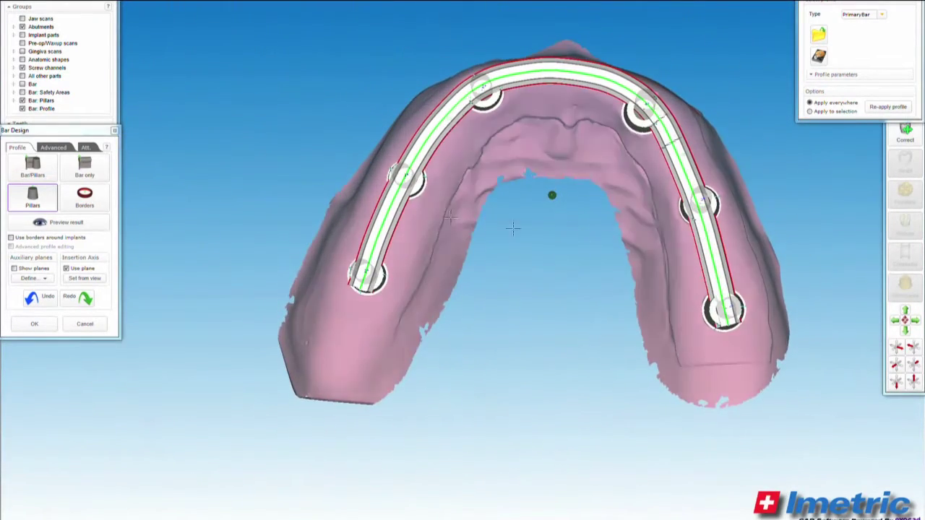
pyautogui.click(81, 170)
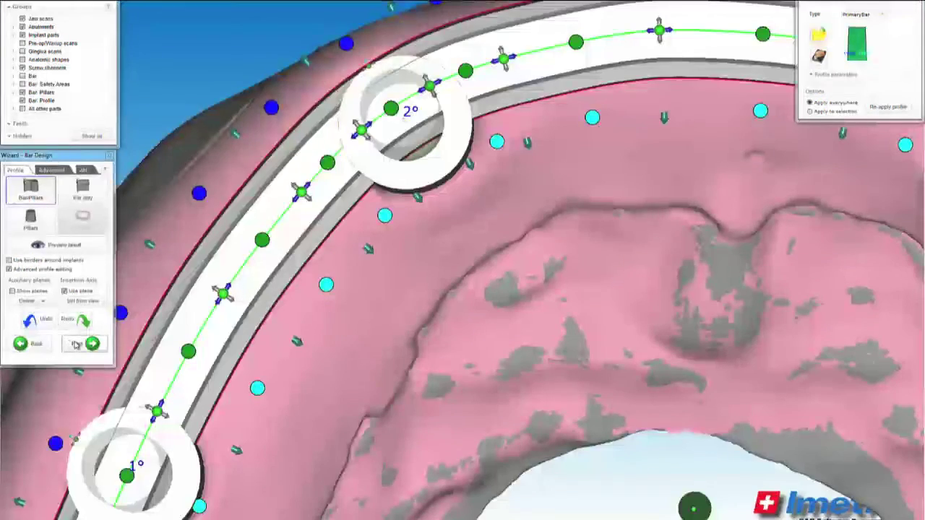
pyautogui.click(76, 343)
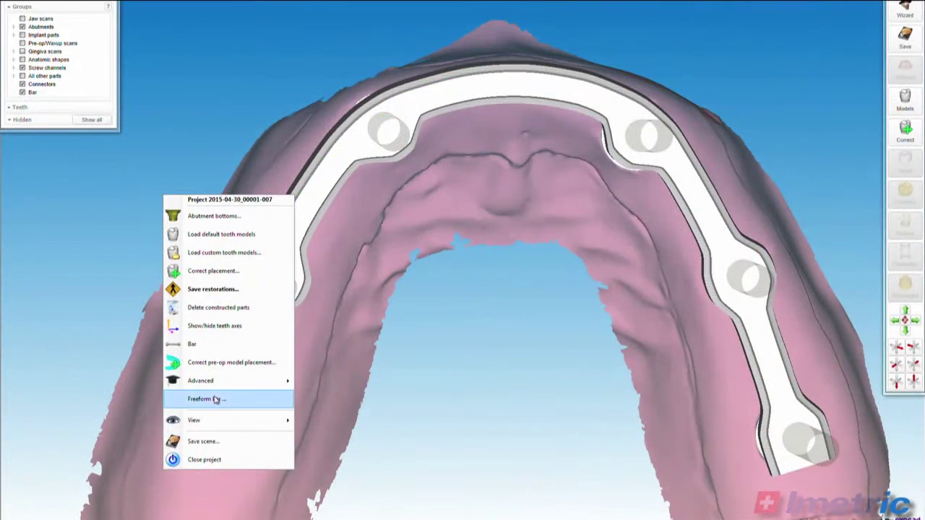
# Freeform the bar with the pre-op/waxup scans shown, smoothing its sharp edges around the pillars with the Cylinder Smooth/Flatten brush.
pyautogui.click(213, 396)
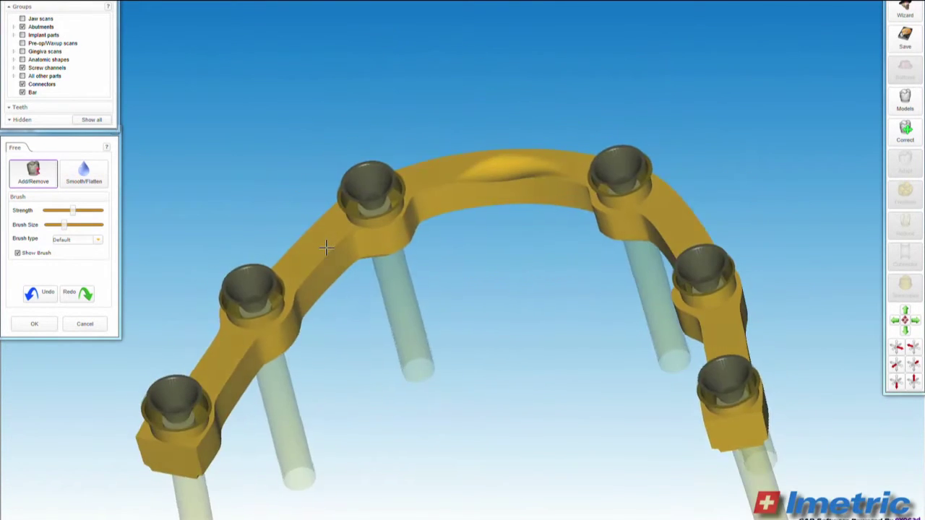
pyautogui.moveTo(383, 347); pyautogui.dragTo(412, 238, button='right')
pyautogui.click(85, 177)
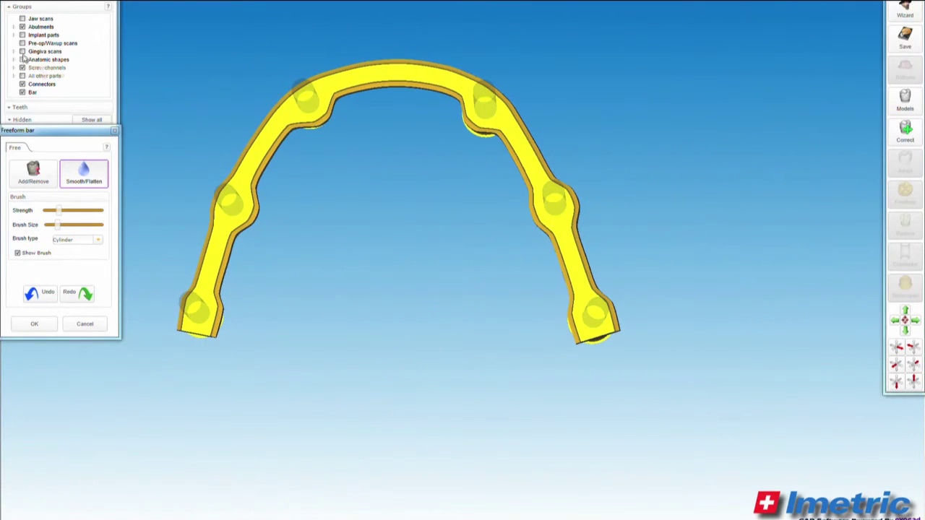
pyautogui.click(23, 45)
pyautogui.moveTo(423, 217); pyautogui.dragTo(413, 155, button='right')
pyautogui.scroll(6, 335, 170)
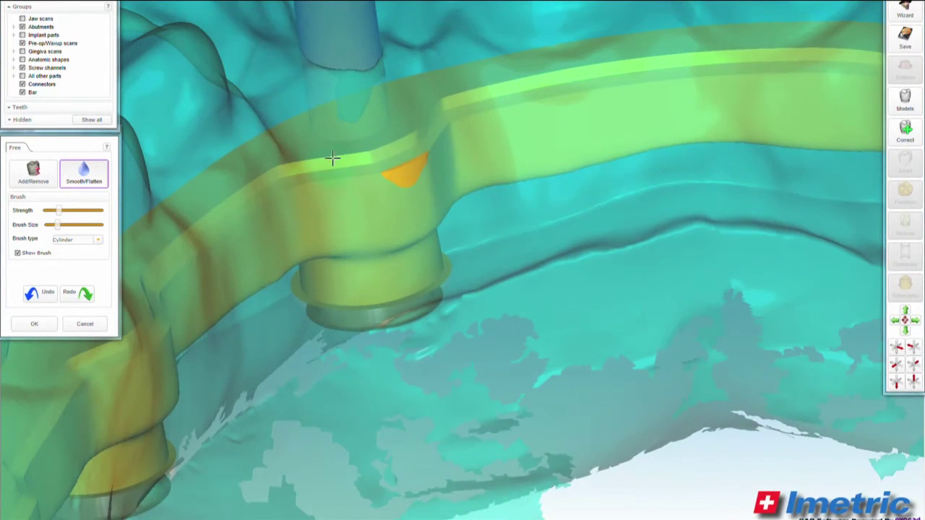
pyautogui.moveTo(332, 158); pyautogui.dragTo(381, 171)
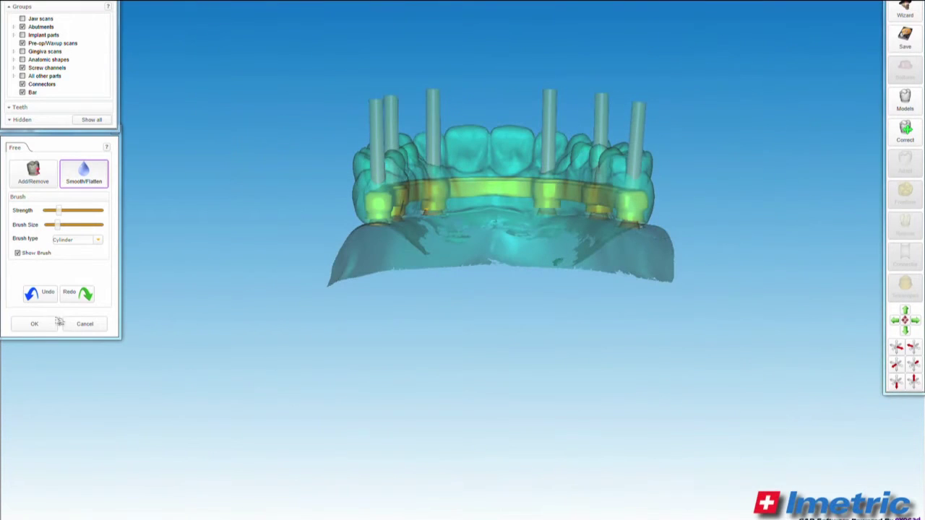
pyautogui.click(36, 324)
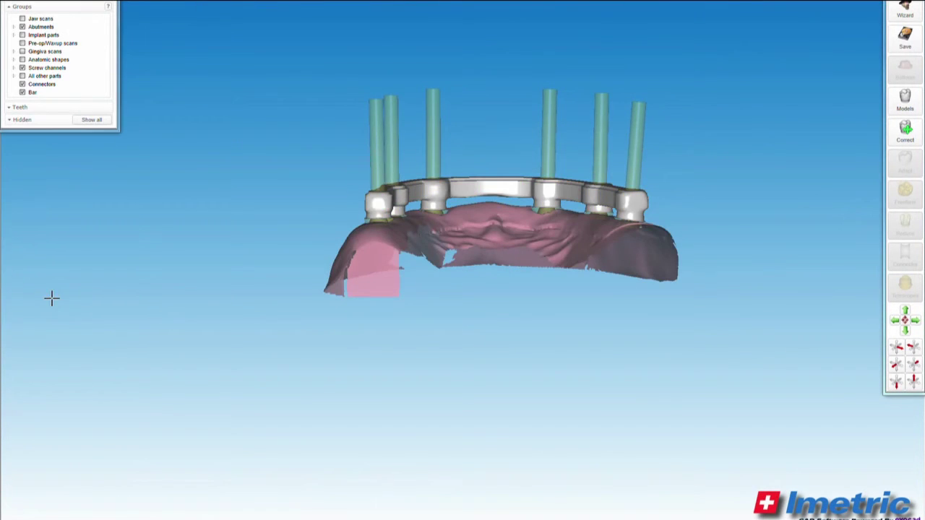
# Save the restorations to merge the bar parts into the final model.
pyautogui.rightClick(160, 239)
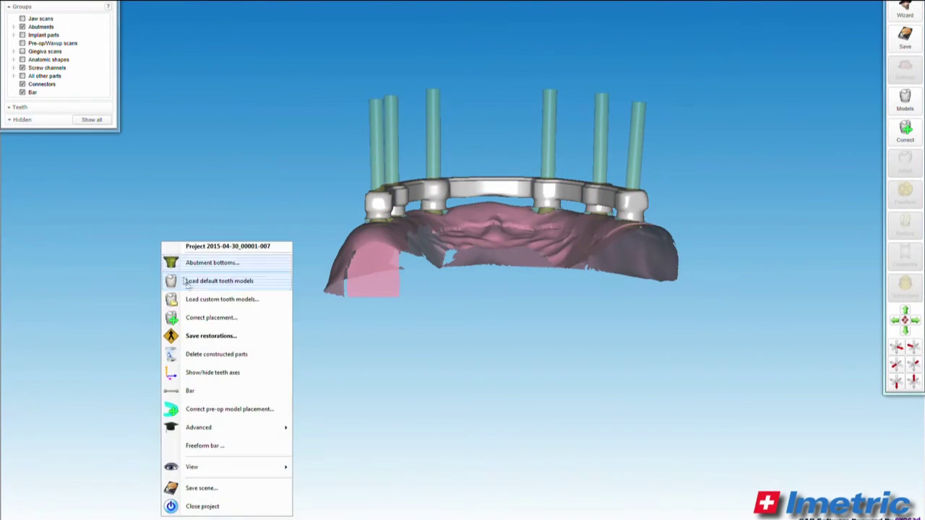
pyautogui.click(207, 337)
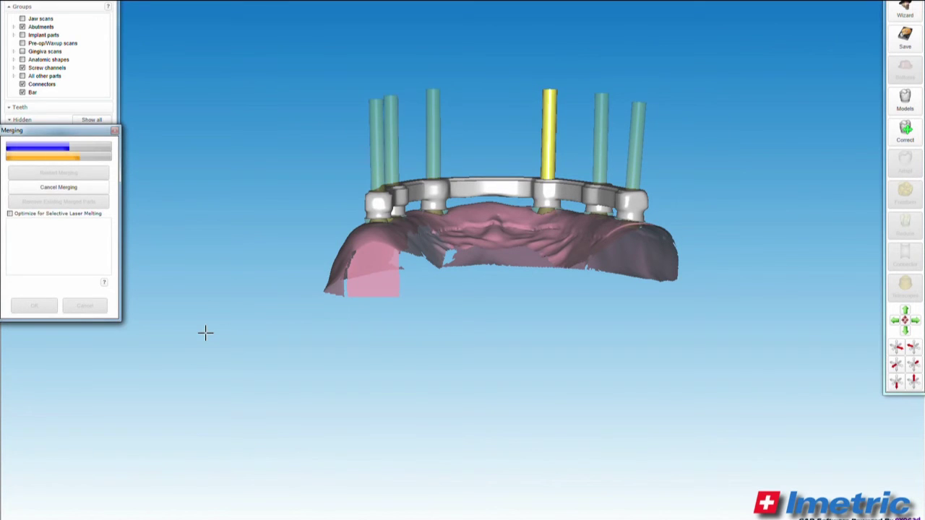